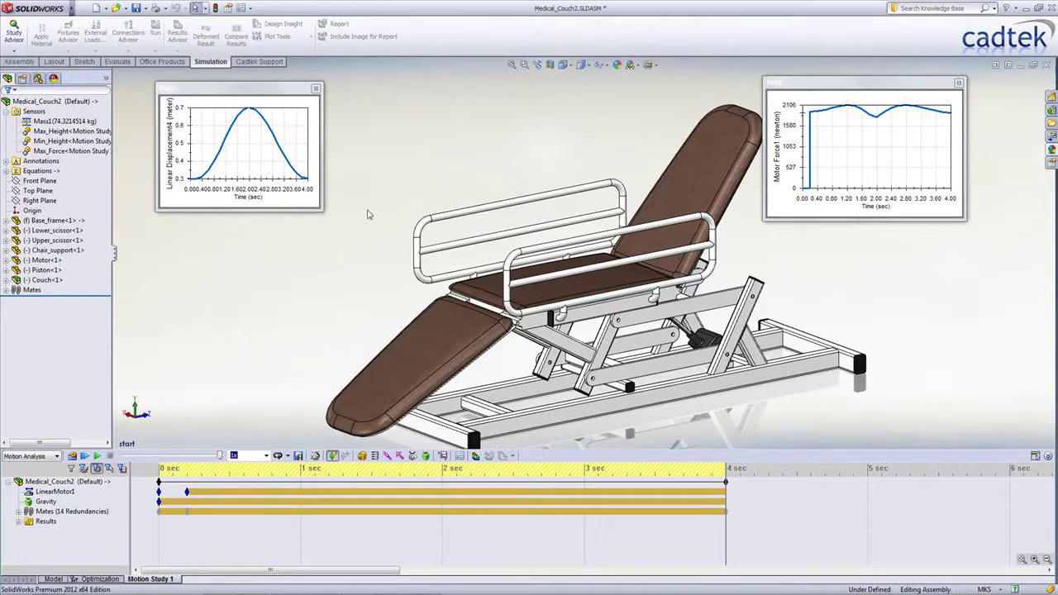
pyautogui.click(19, 526)
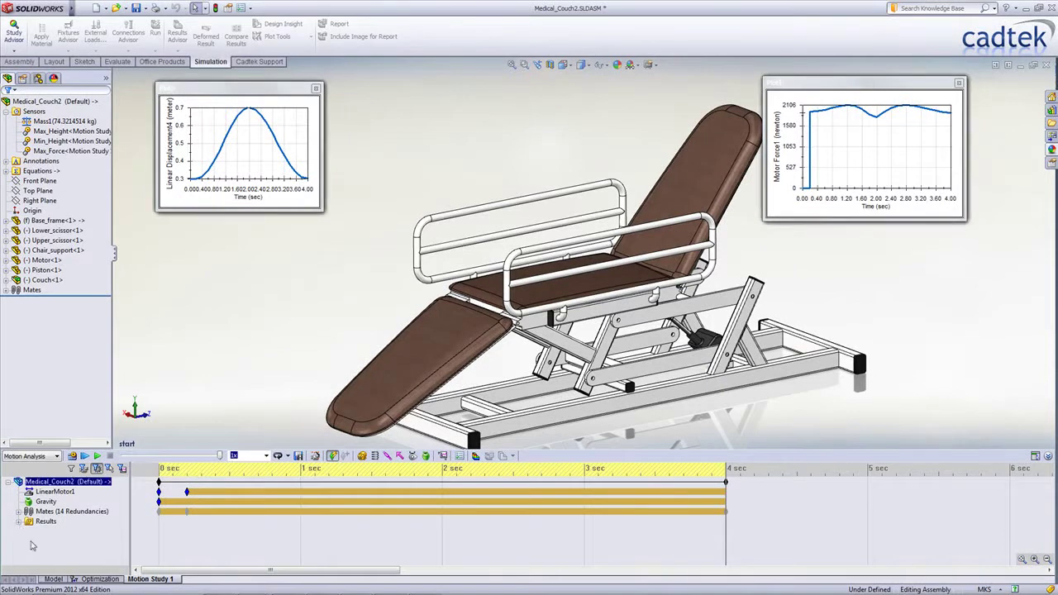
pyautogui.click(71, 532)
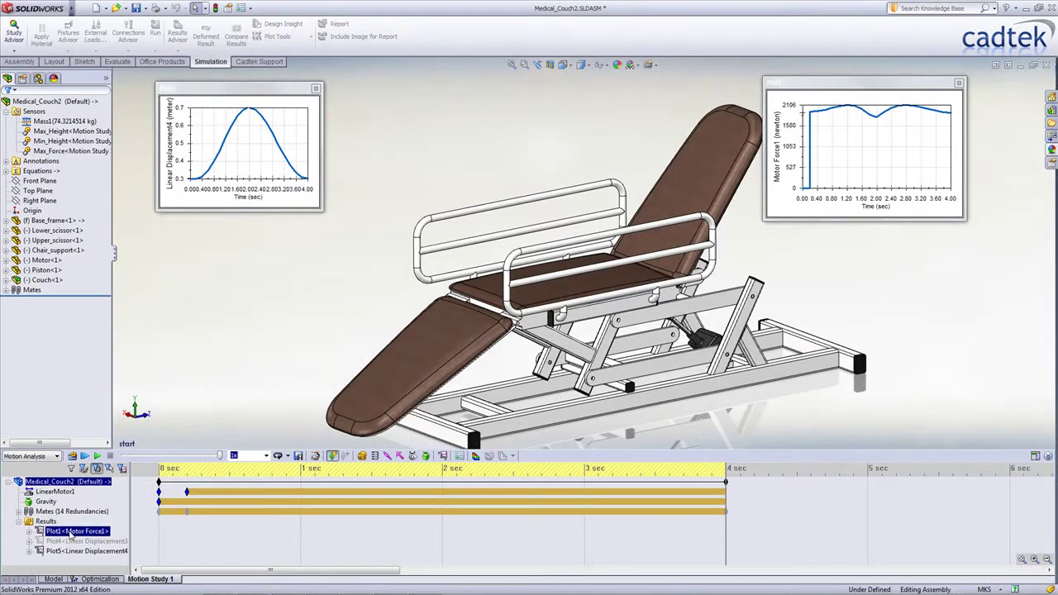
pyautogui.rightClick(71, 533)
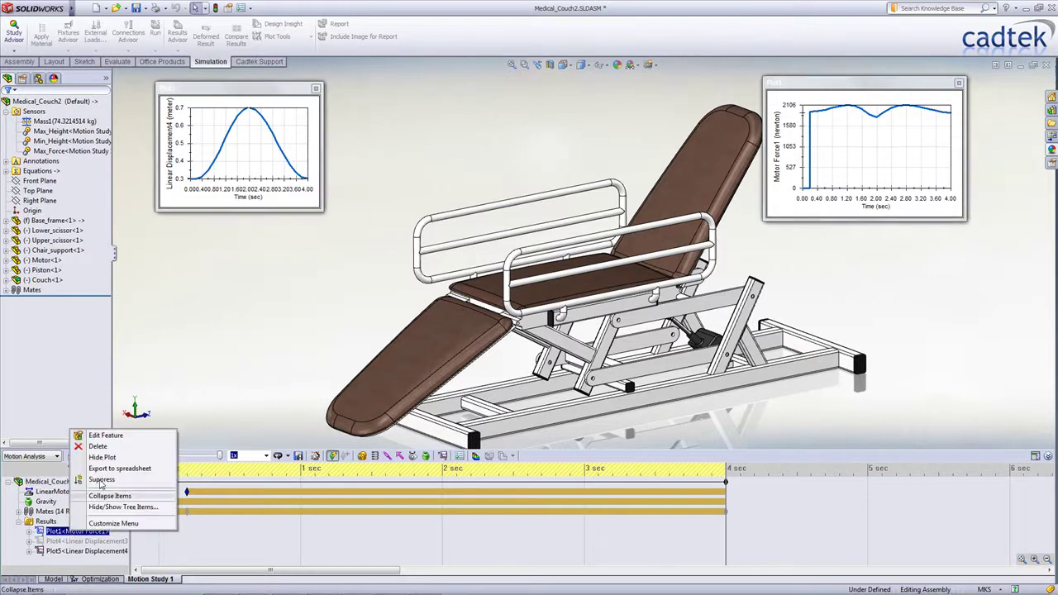
pyautogui.click(105, 435)
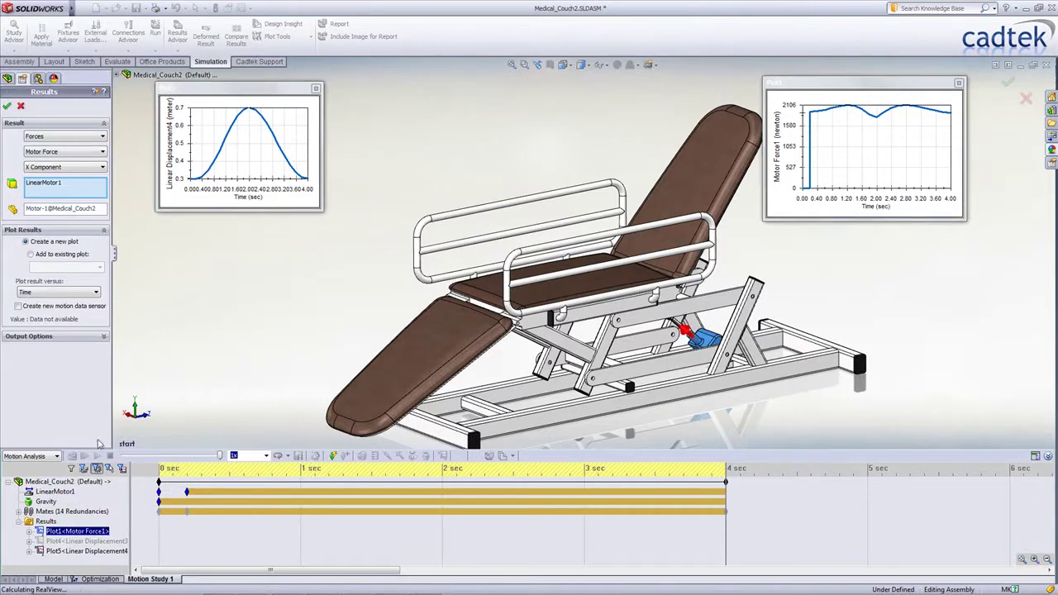
pyautogui.click(18, 306)
pyautogui.click(54, 338)
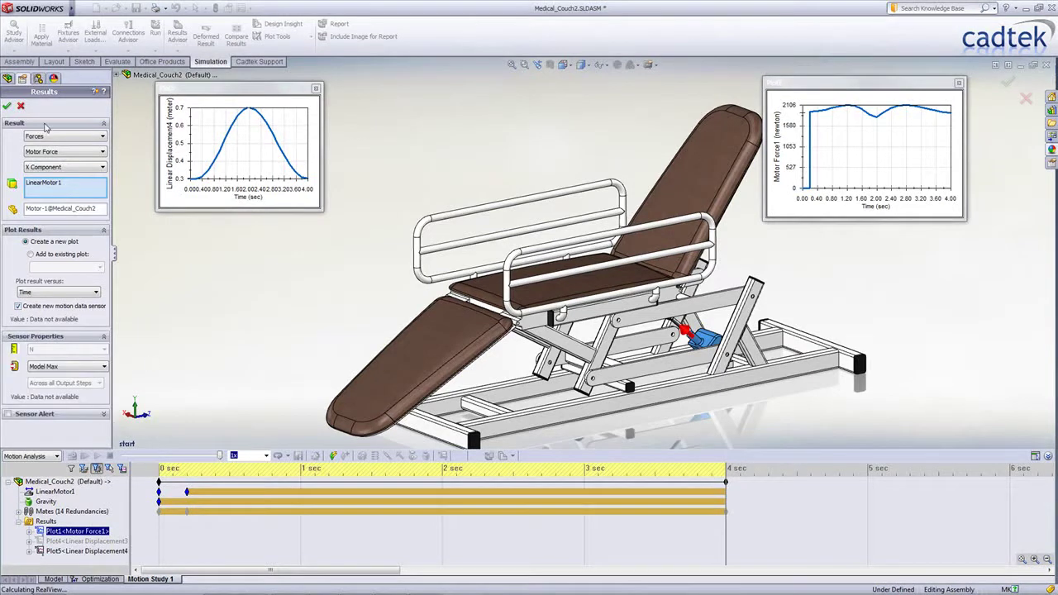
pyautogui.click(21, 107)
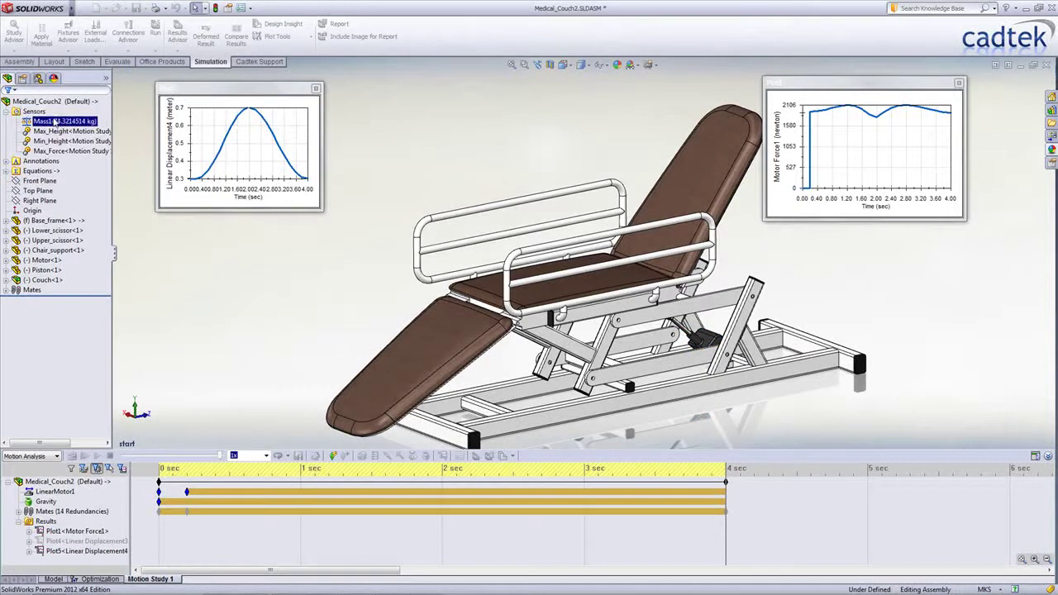
pyautogui.rightClick(62, 154)
pyautogui.click(97, 171)
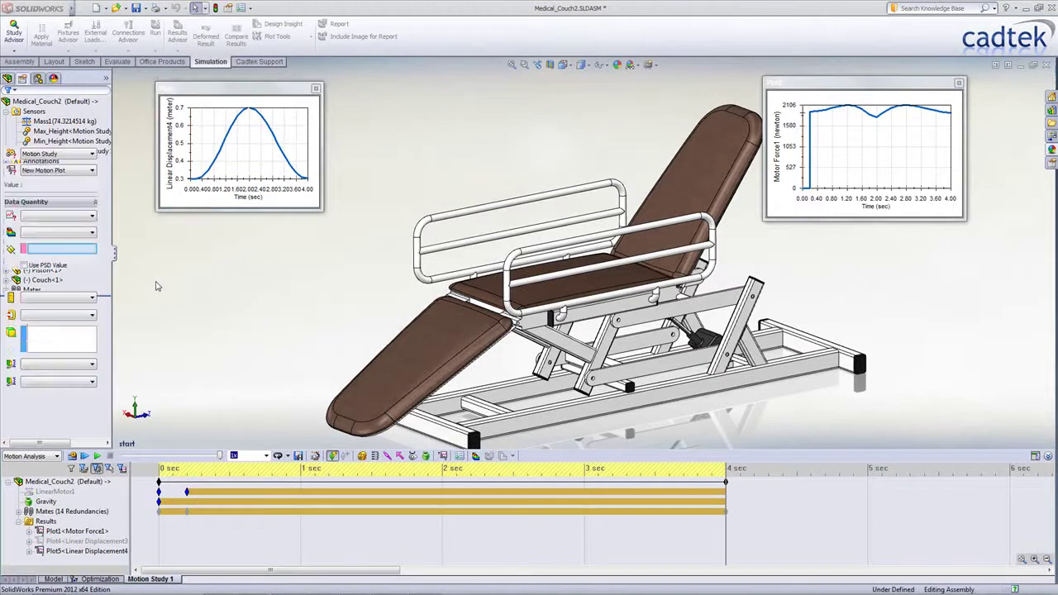
pyautogui.click(9, 259)
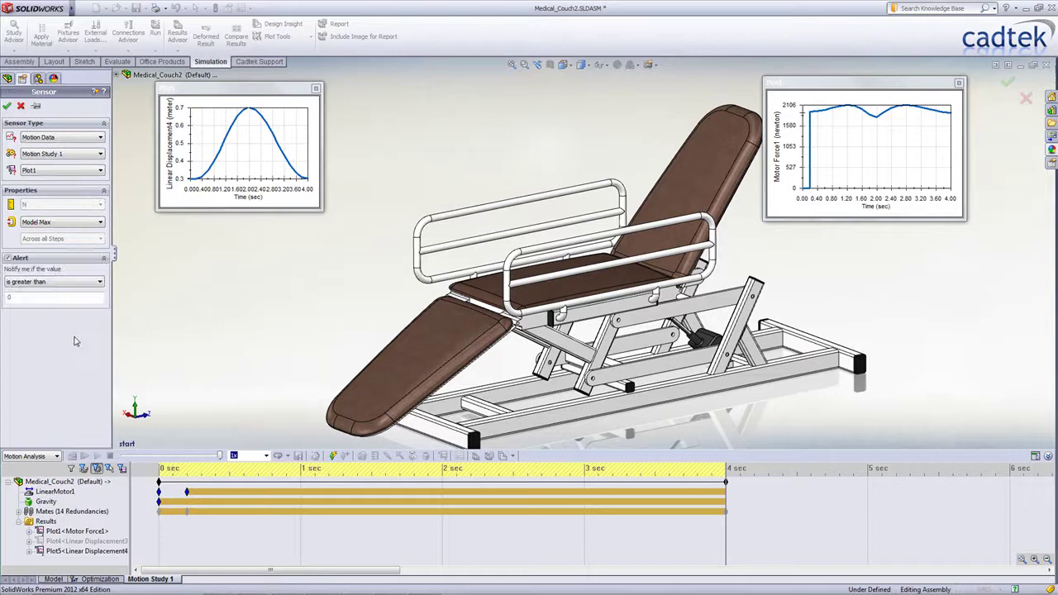
pyautogui.click(59, 222)
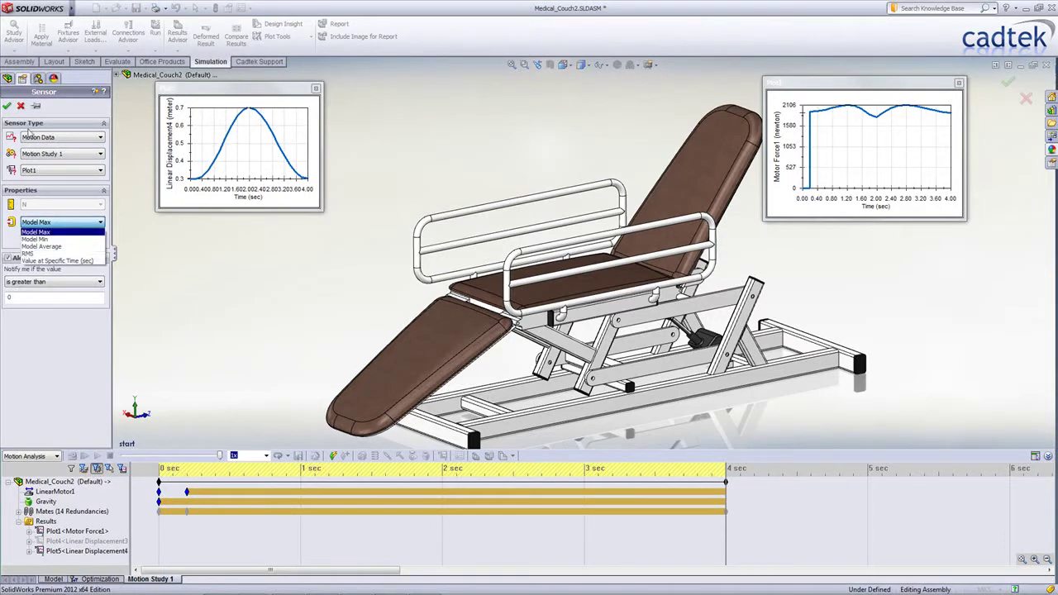
pyautogui.click(21, 106)
pyautogui.click(21, 106)
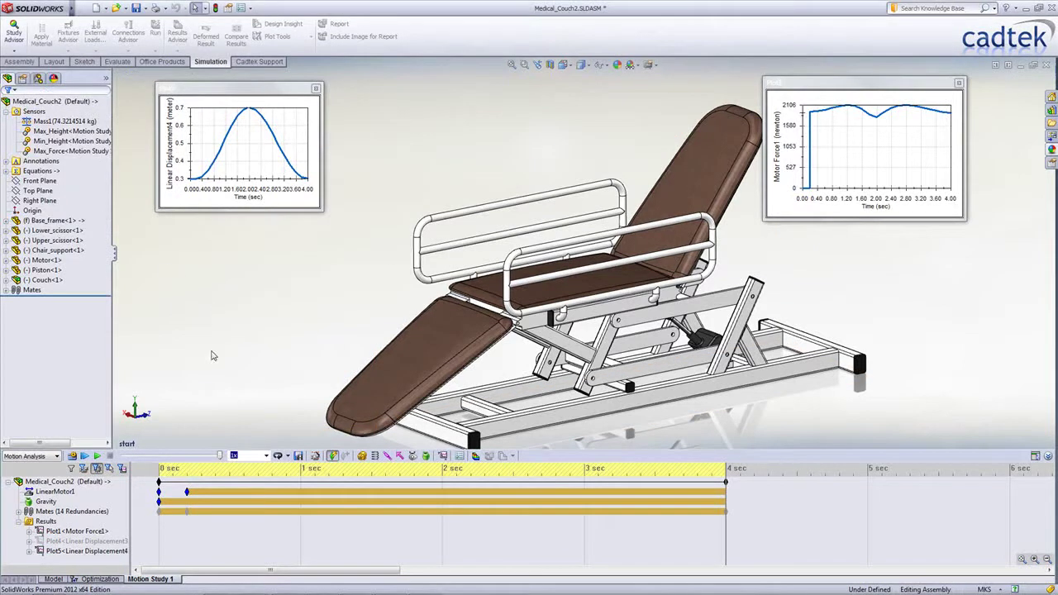
# Step: Show the optimization study's variable ranges and its Min_Height and Max_Height constraints
pyautogui.click(100, 578)
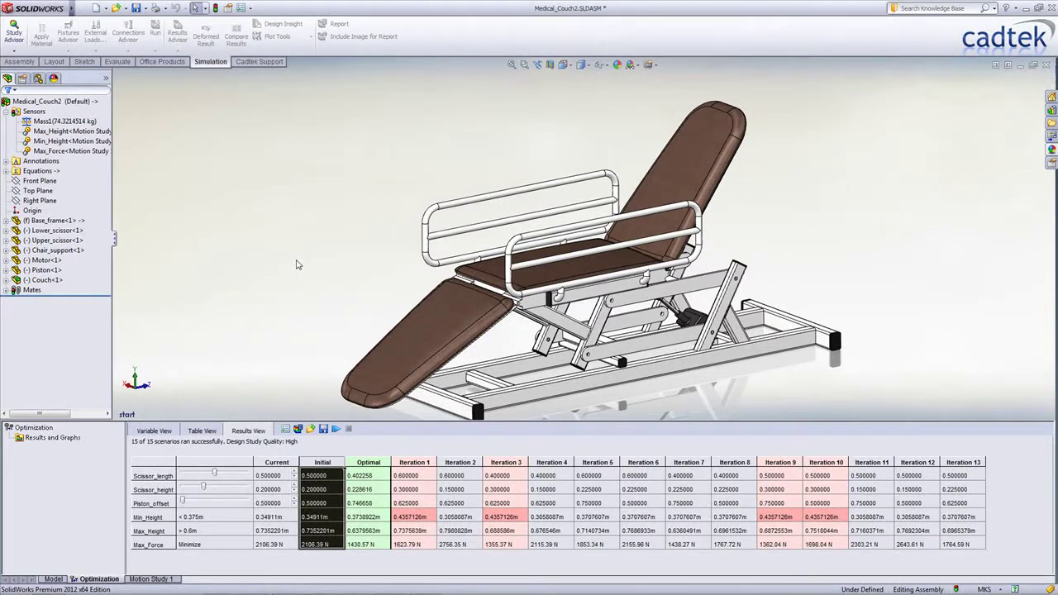
pyautogui.click(156, 429)
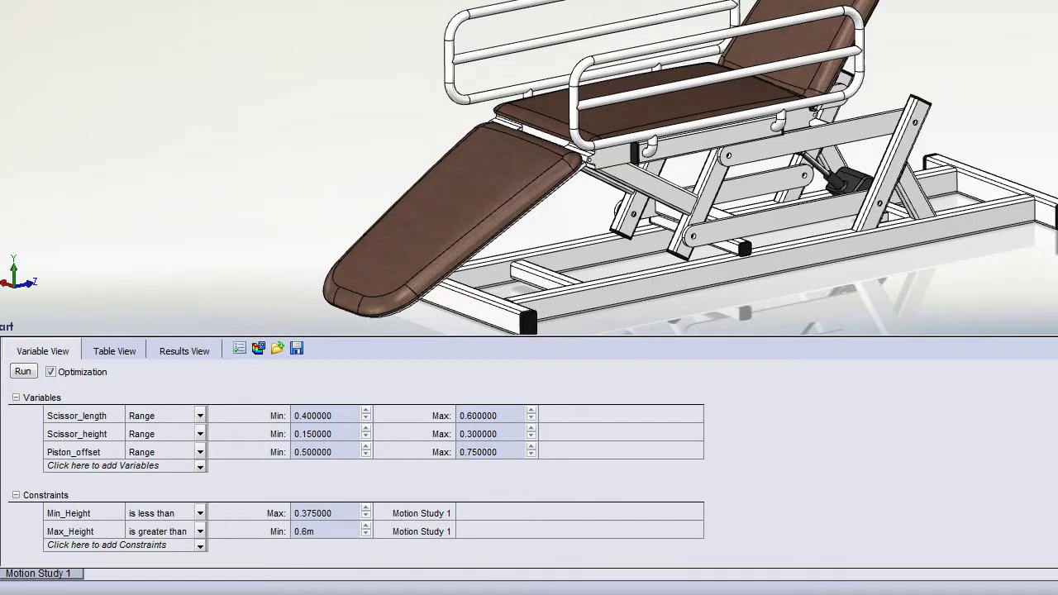
# Step: Check the study goals, then view the 15-scenario results table with its optimal Max_Force of 1430.57 N
pyautogui.scroll(-3, 356, 473)
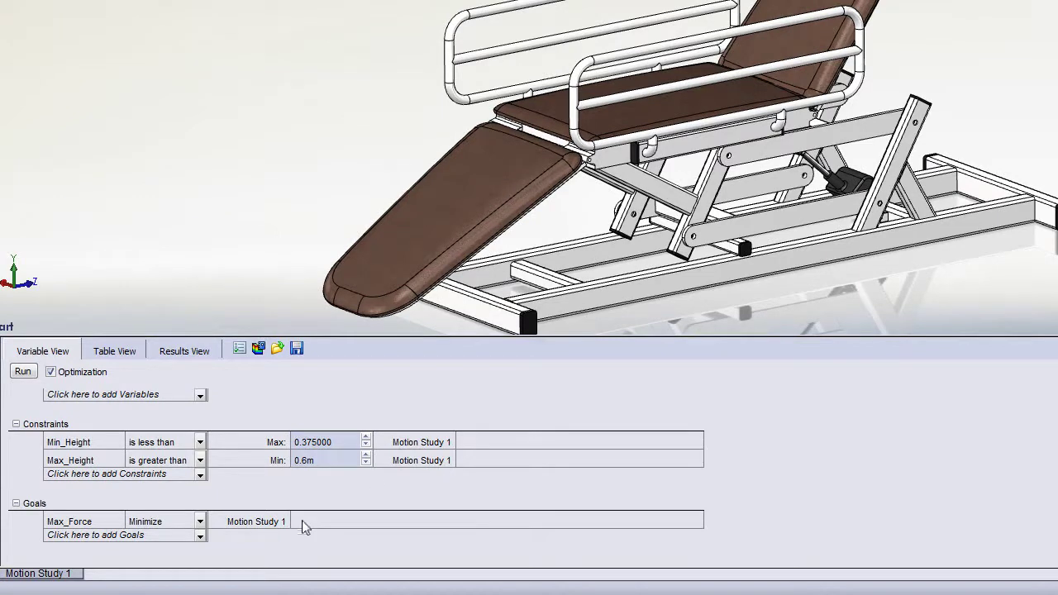
pyautogui.click(189, 356)
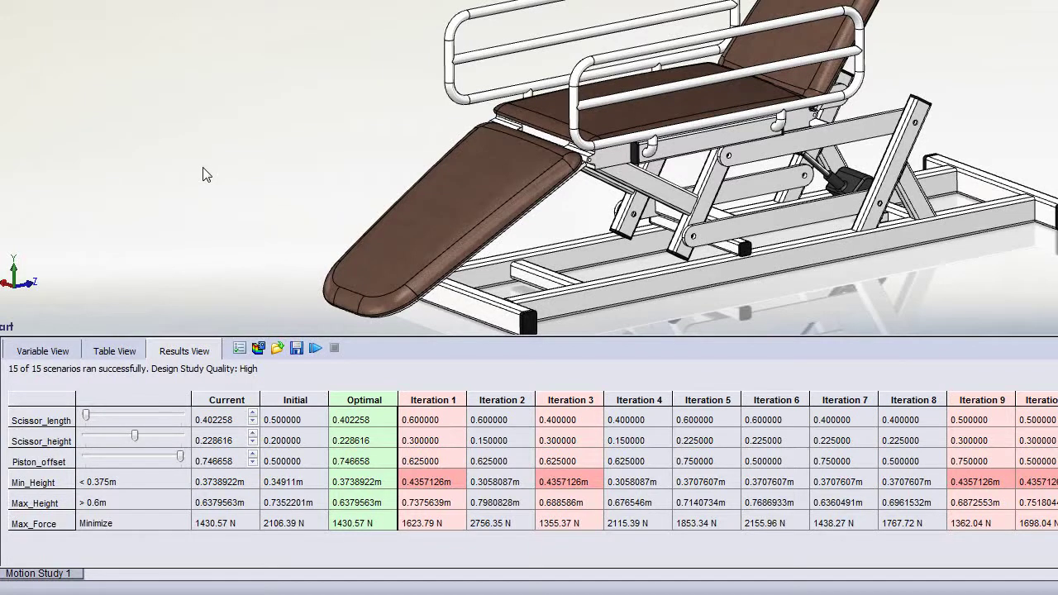
# Step: Preview Iterations 3 and 2 on the couch, then apply the optimal values and animate it
pyautogui.click(566, 400)
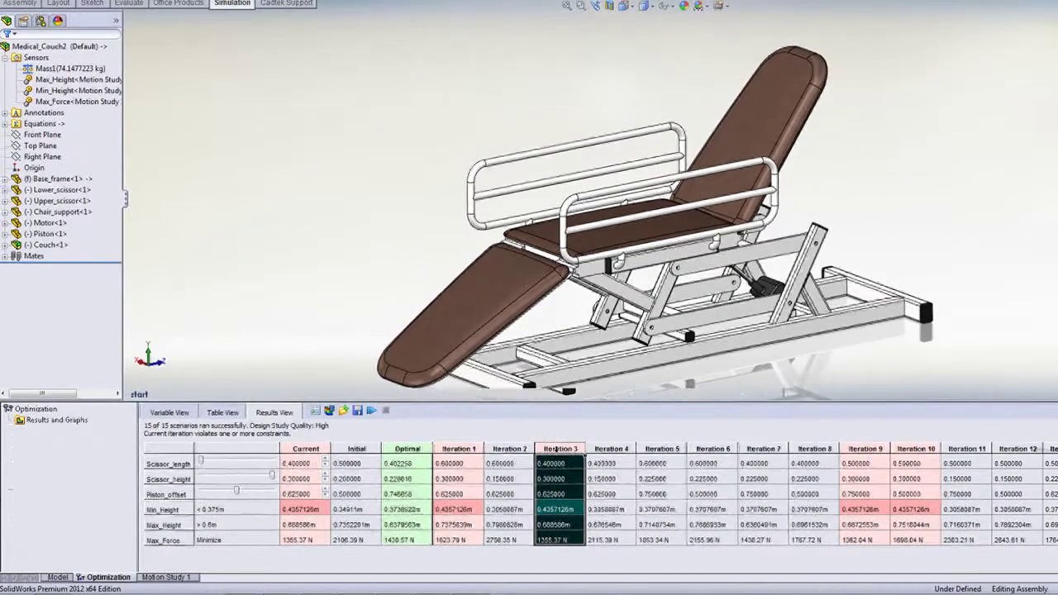
pyautogui.click(371, 410)
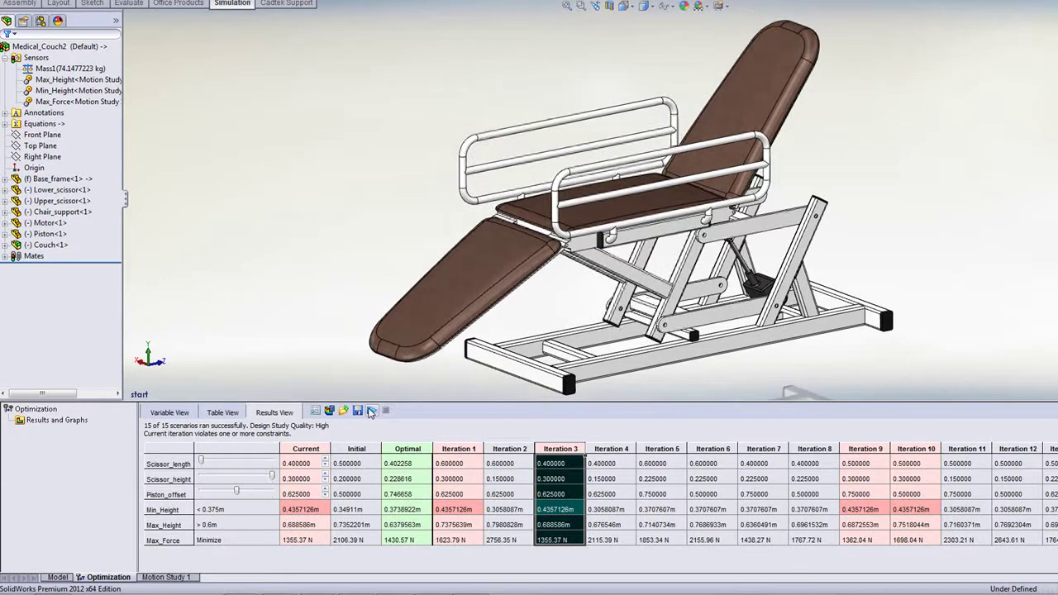
pyautogui.click(519, 449)
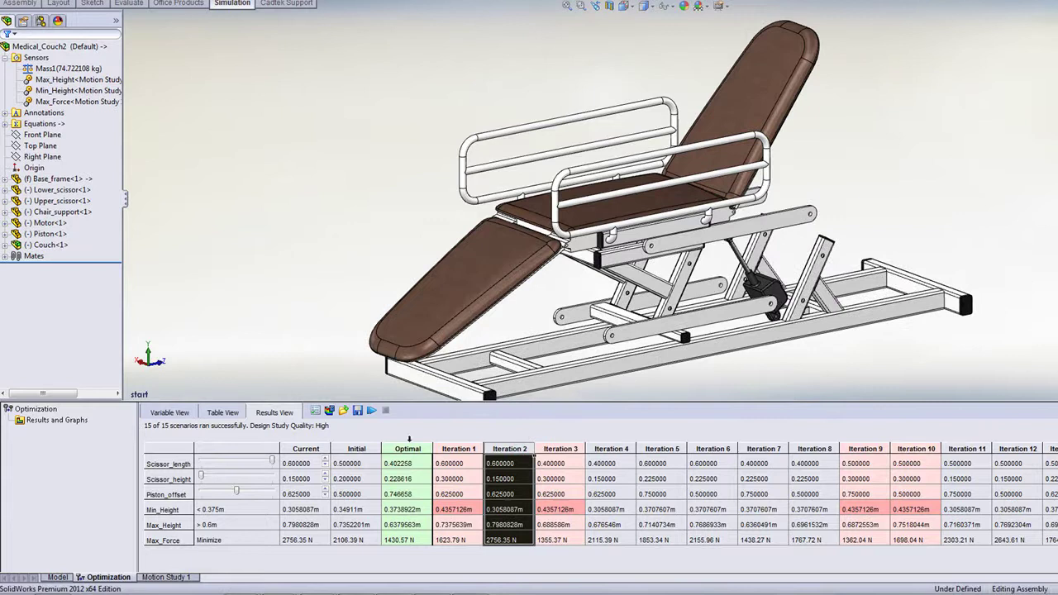
pyautogui.click(407, 449)
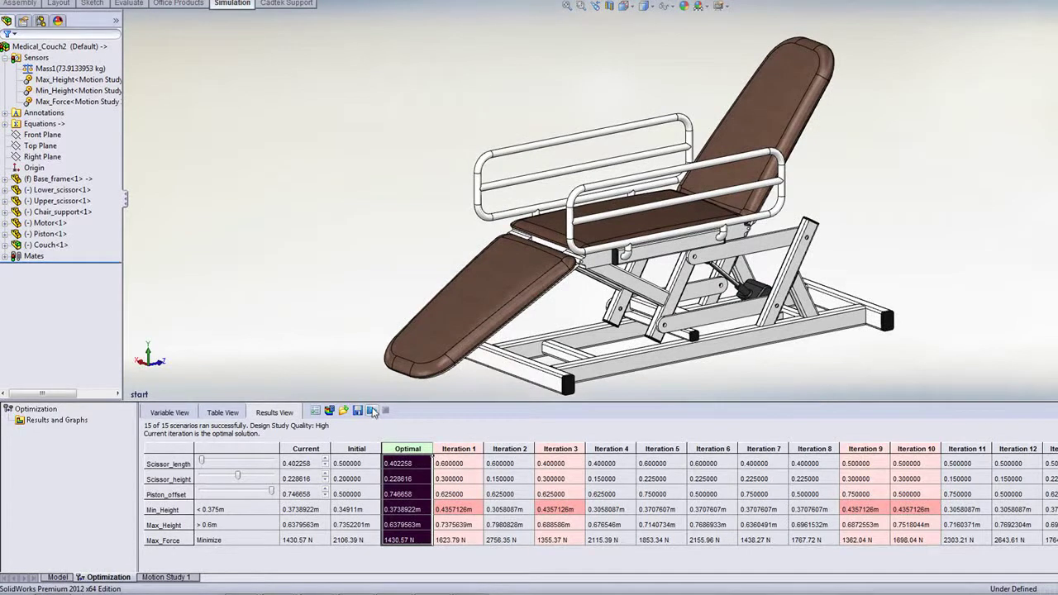
pyautogui.click(372, 411)
# Step: Play Motion Study 1 with optimal results, its motor force peaking near 1431 N
pyautogui.click(185, 578)
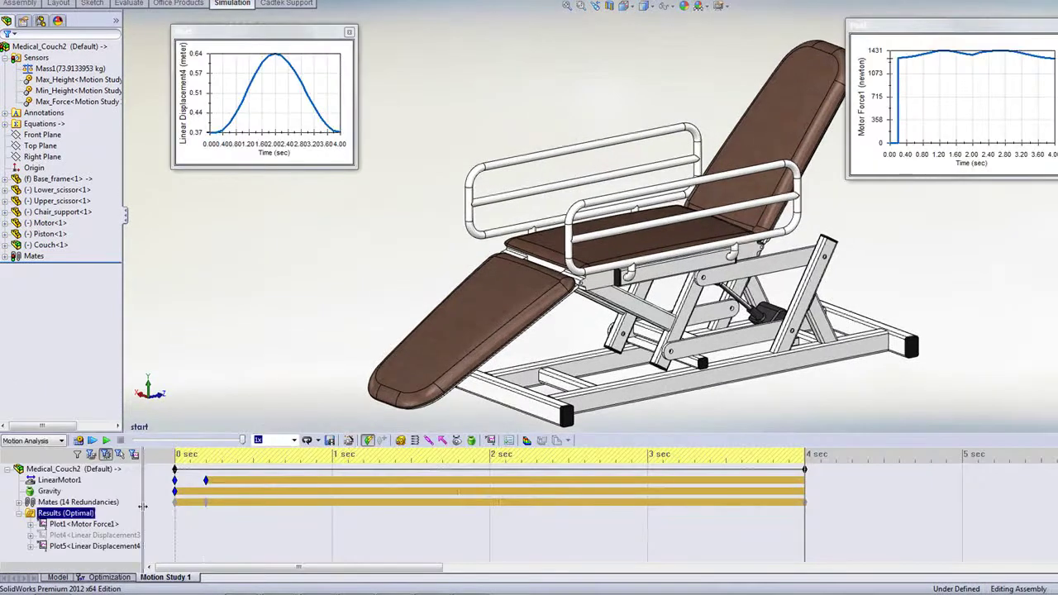
pyautogui.click(93, 440)
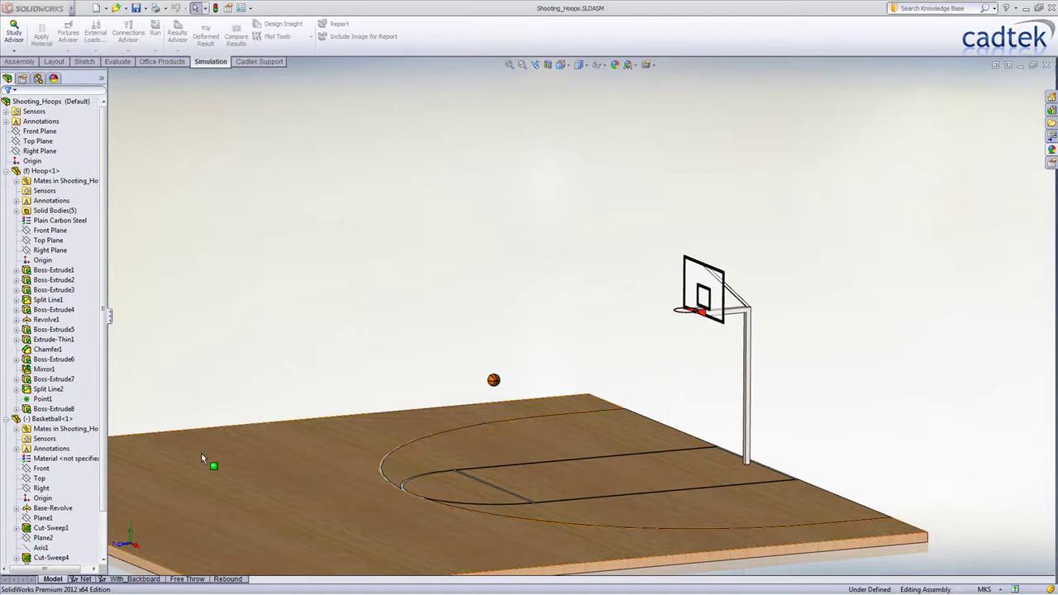
# Step: Play the Free Throw motion study, tracing the ball's arc toward the hoop
pyautogui.click(190, 579)
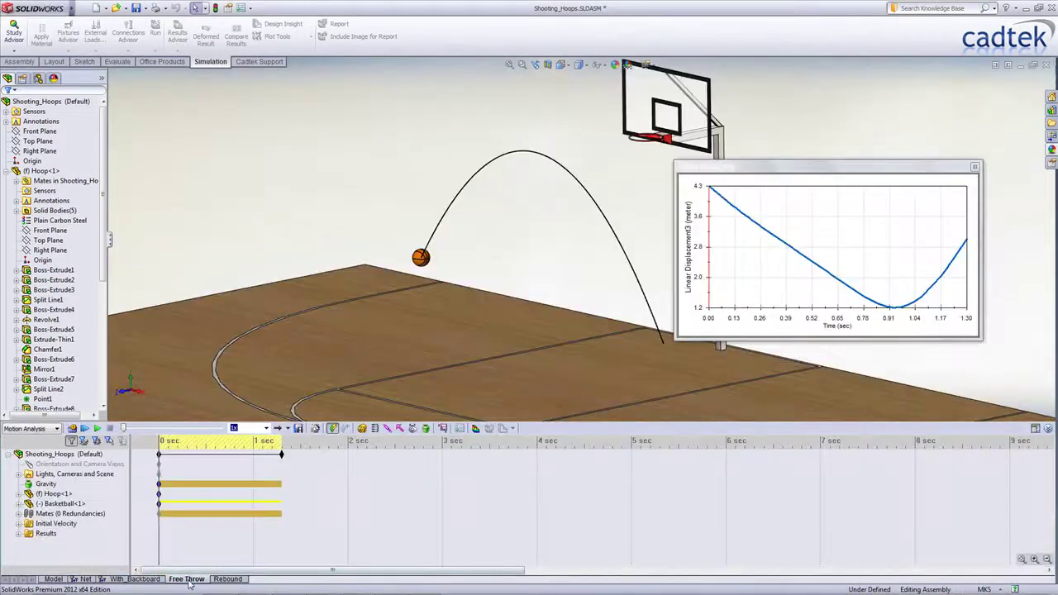
pyautogui.click(43, 514)
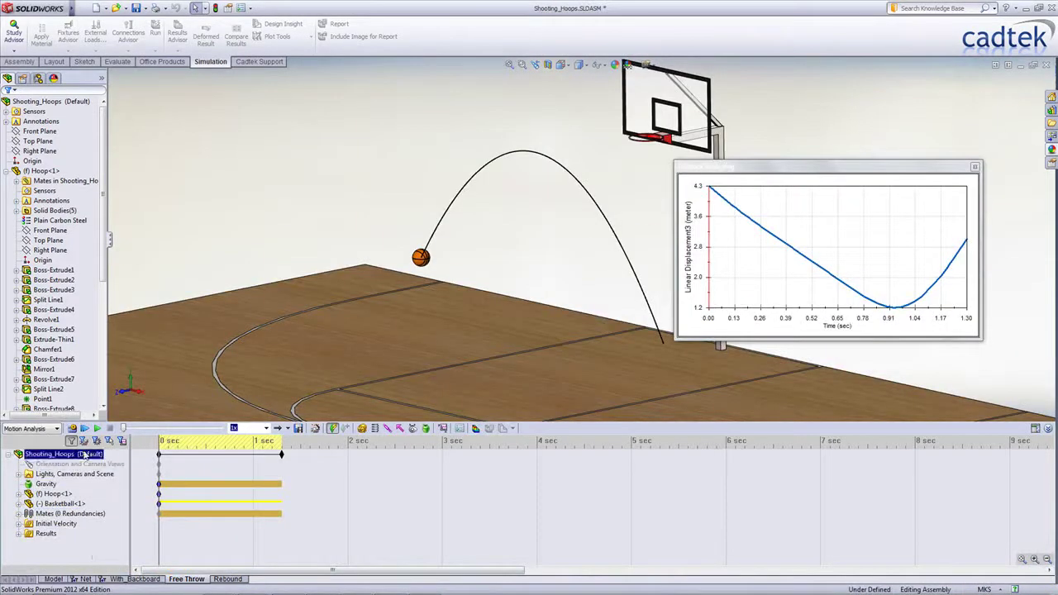
pyautogui.click(83, 429)
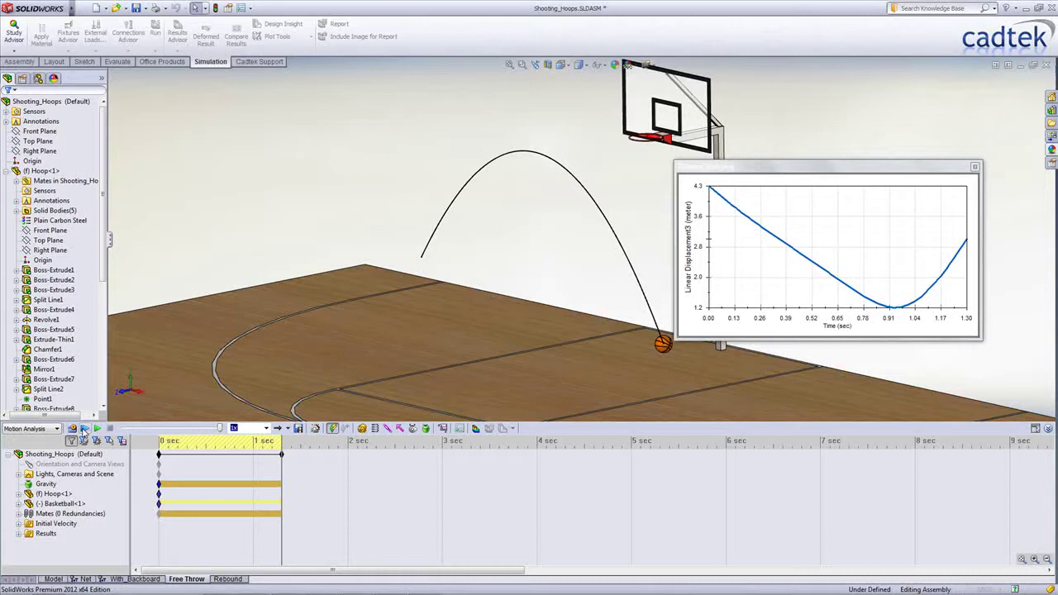
# Step: Edit the Distance_from_ring result to create a motion data sensor reporting its Model Min value
pyautogui.click(116, 536)
pyautogui.click(115, 532)
pyautogui.click(18, 534)
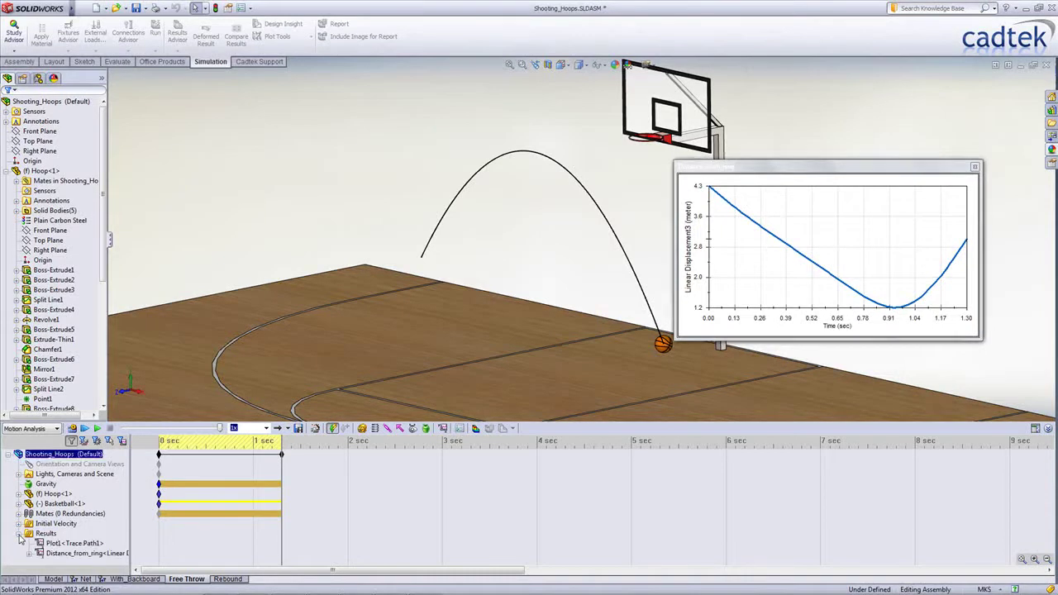
pyautogui.rightClick(80, 559)
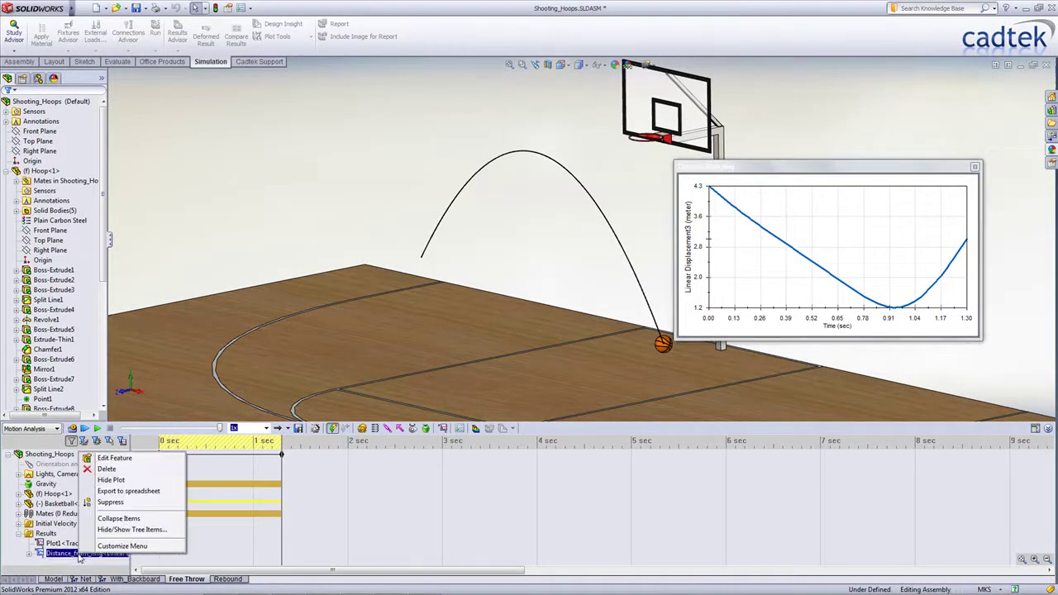
pyautogui.click(122, 459)
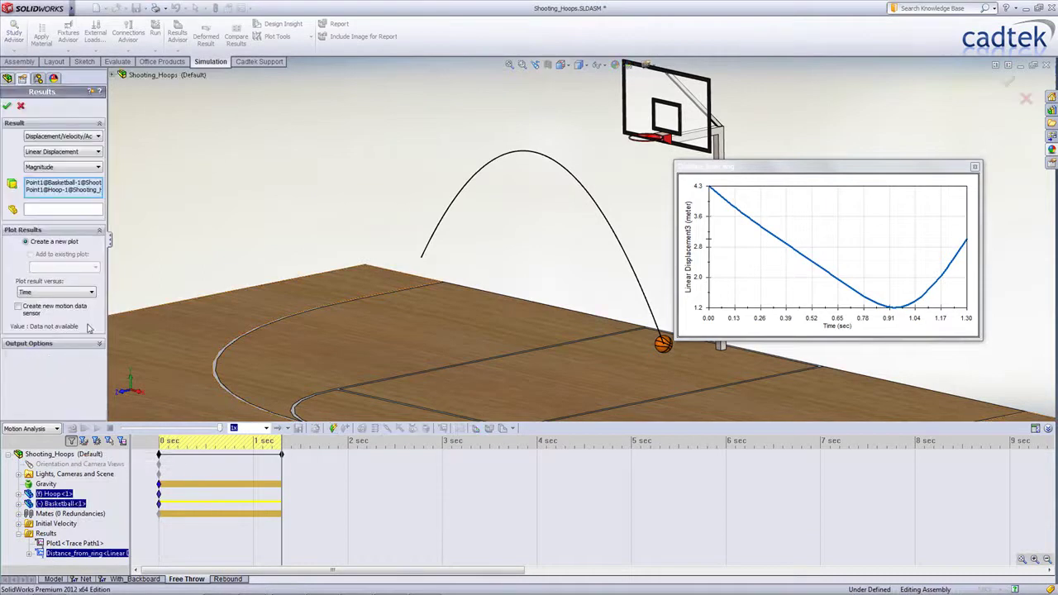
pyautogui.click(82, 189)
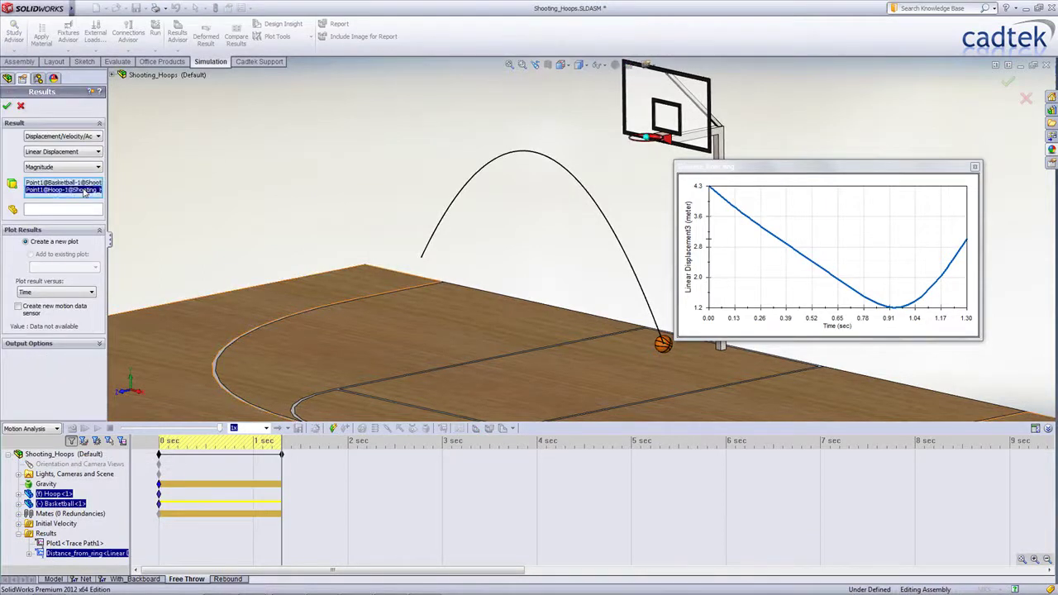
pyautogui.click(19, 307)
pyautogui.click(58, 374)
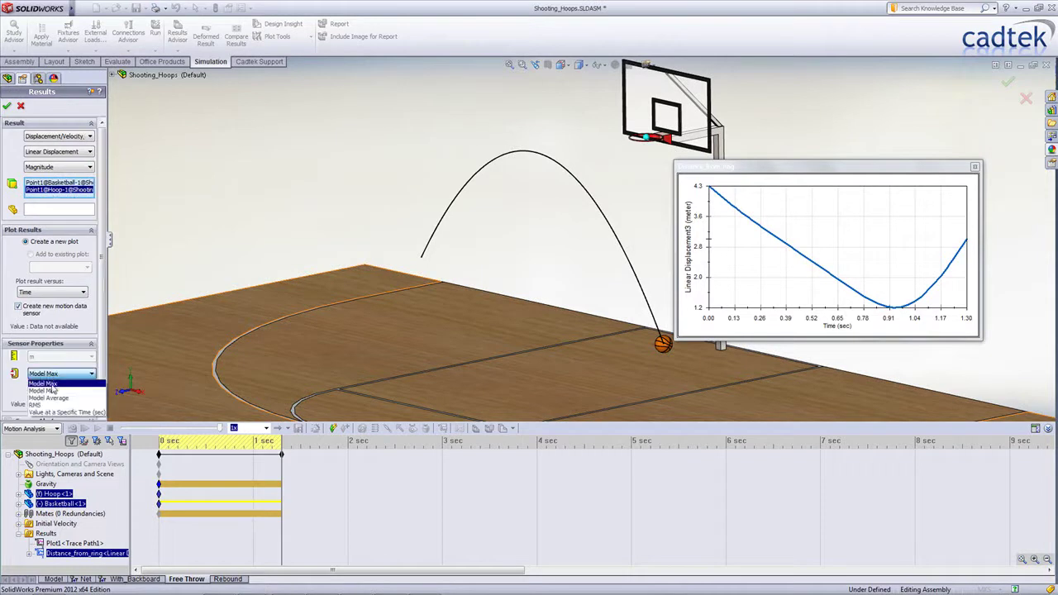
pyautogui.click(53, 392)
pyautogui.click(7, 106)
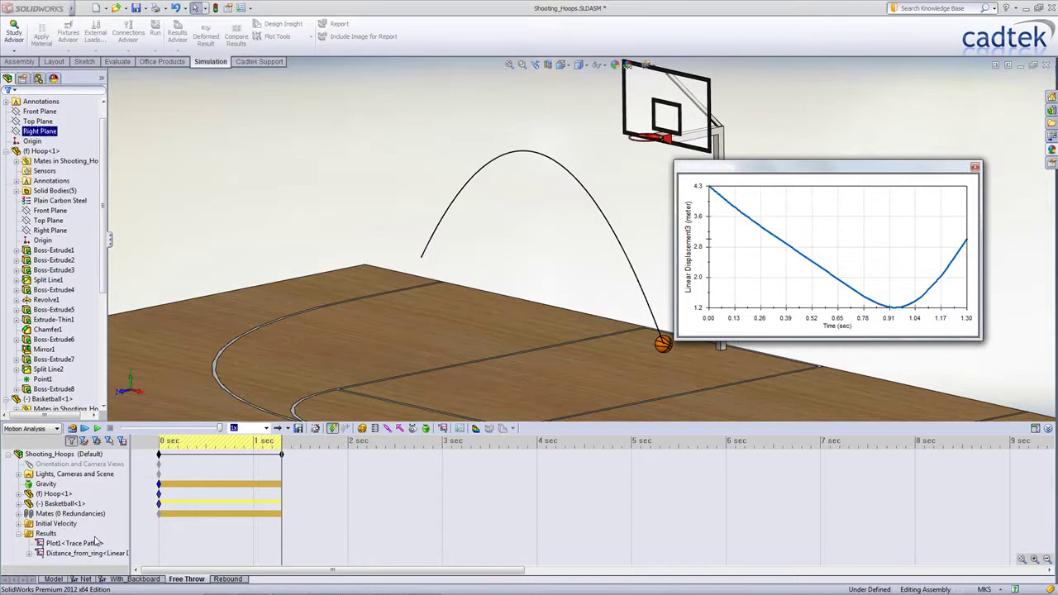
# Step: In the Net study, add a Motion parameter 'Ball speed' linked to Initial Velocity1's linear velocity
pyautogui.click(84, 579)
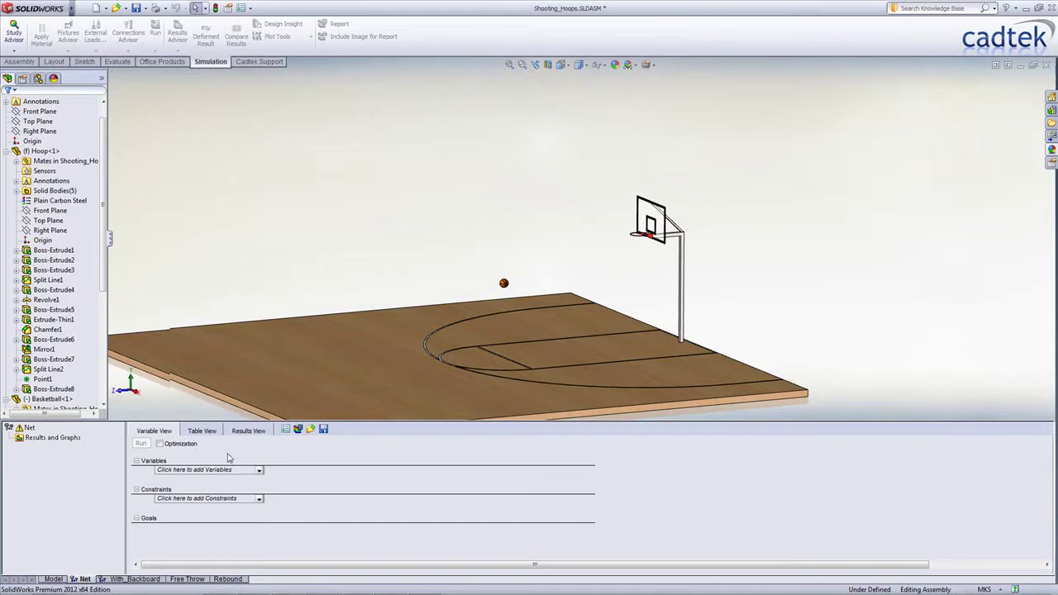
pyautogui.click(259, 469)
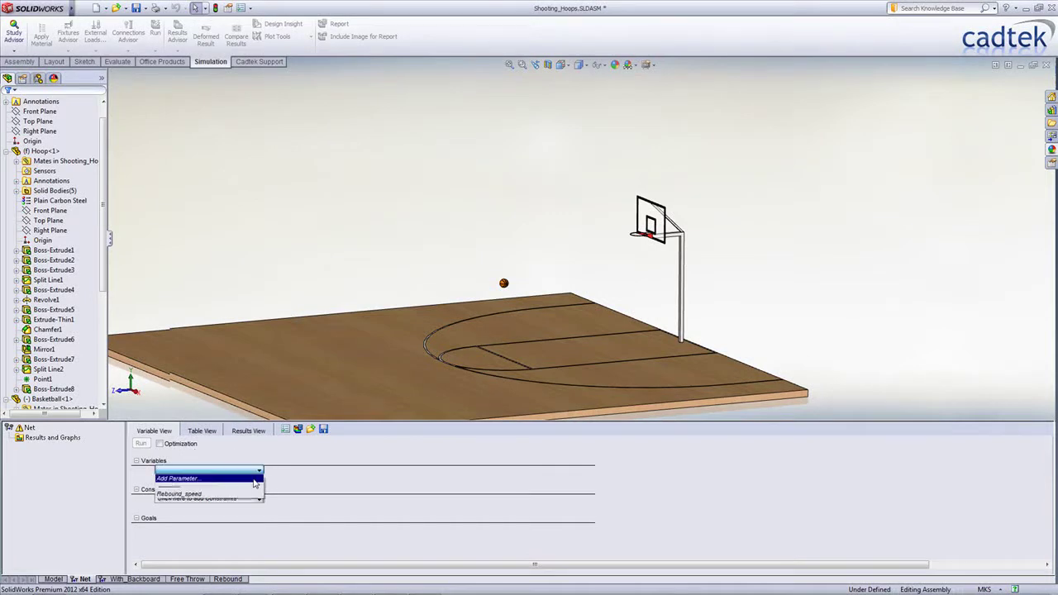
pyautogui.click(254, 479)
pyautogui.click(64, 56)
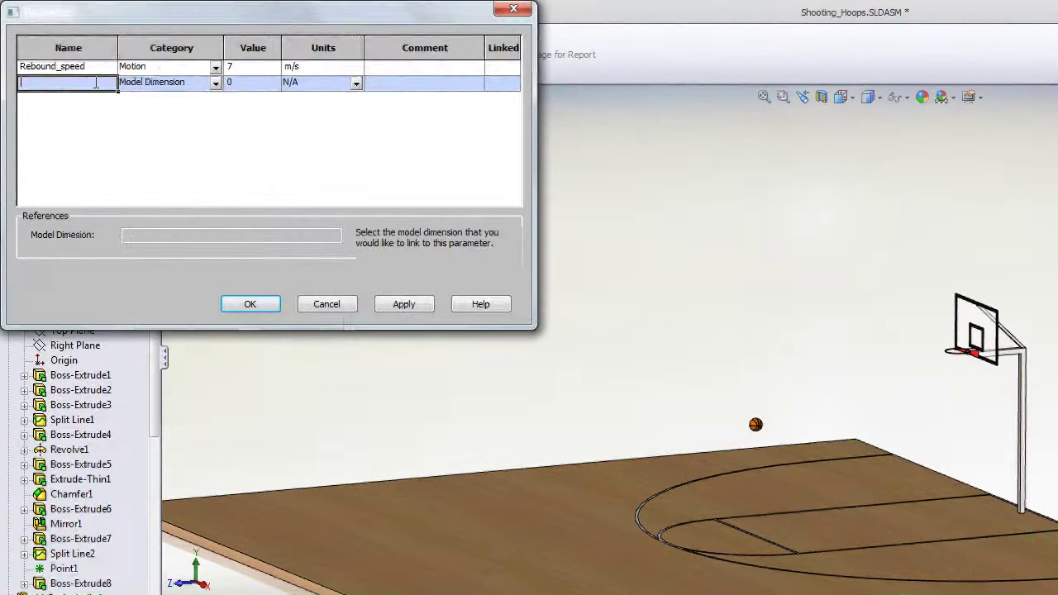
pyautogui.write('Ball speed')
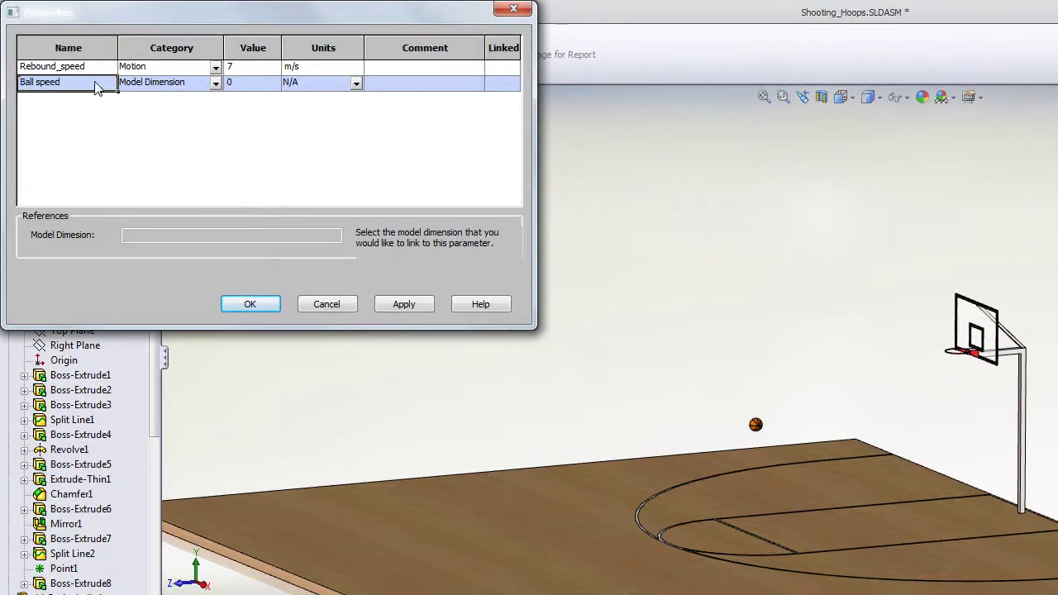
pyautogui.click(215, 83)
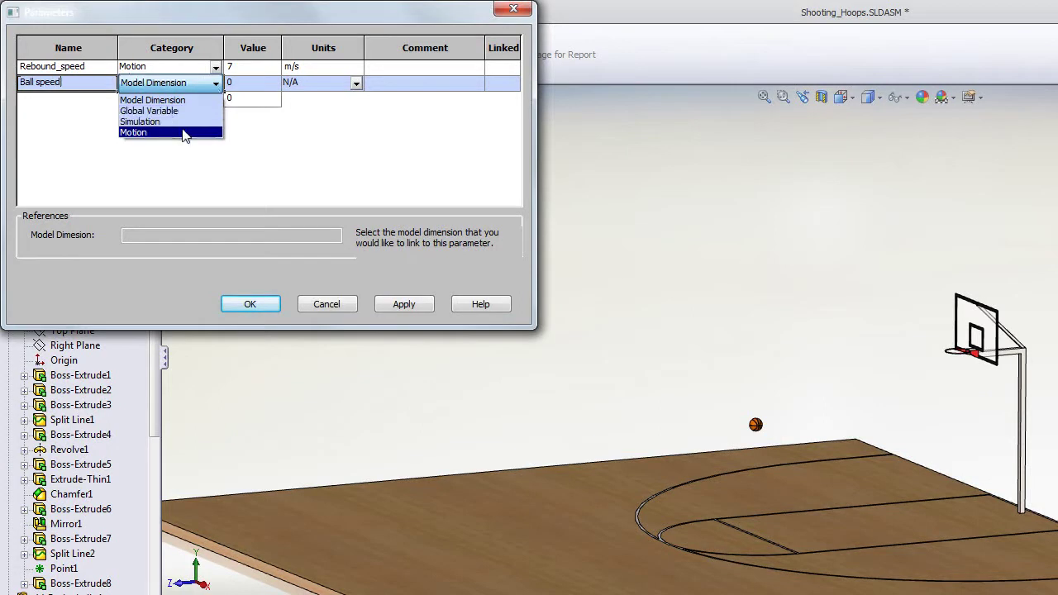
pyautogui.click(182, 132)
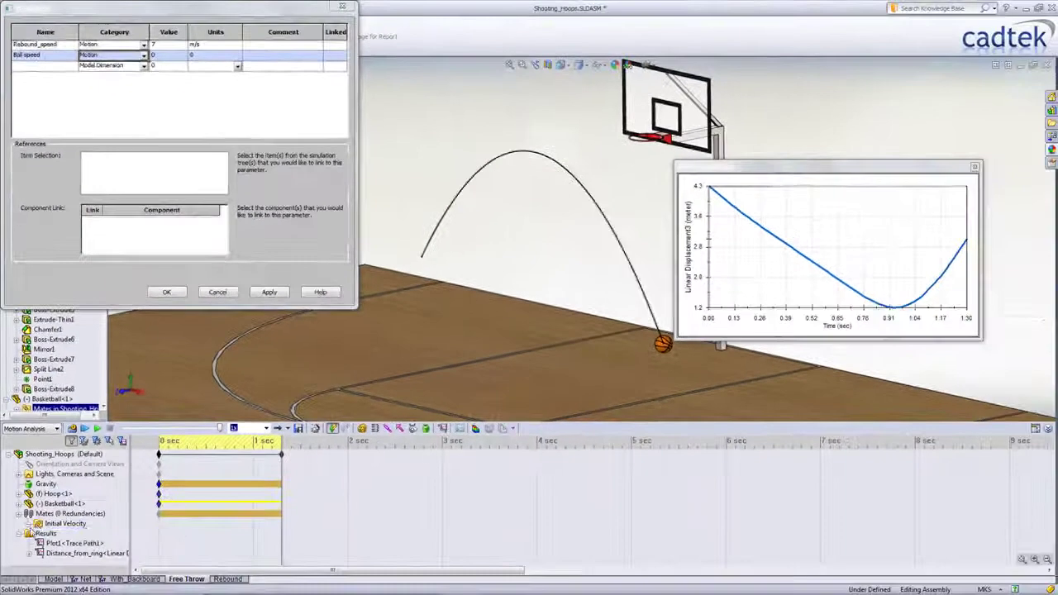
pyautogui.click(29, 523)
pyautogui.click(79, 533)
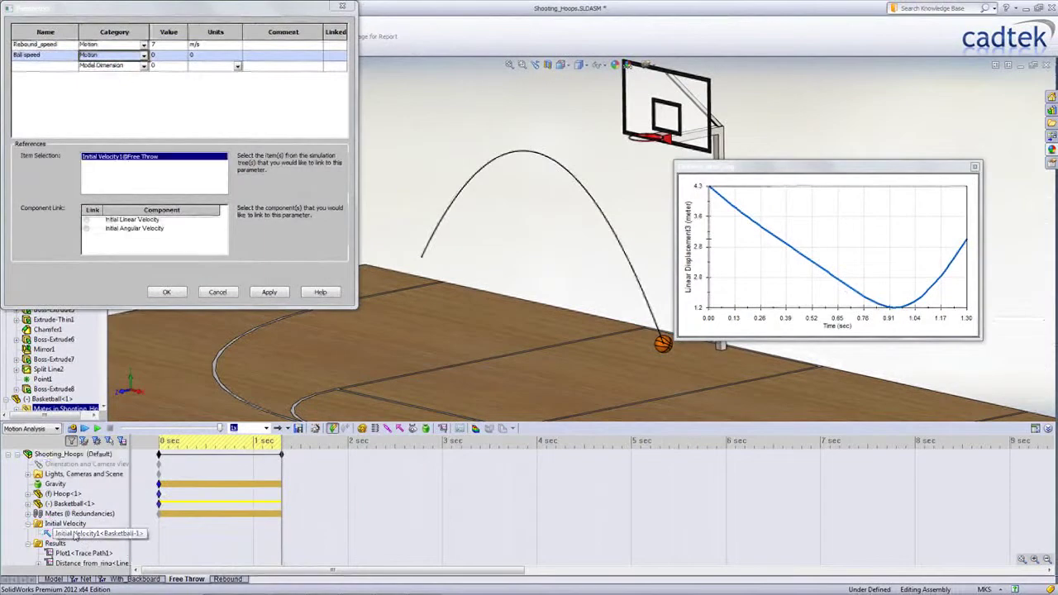
pyautogui.click(93, 220)
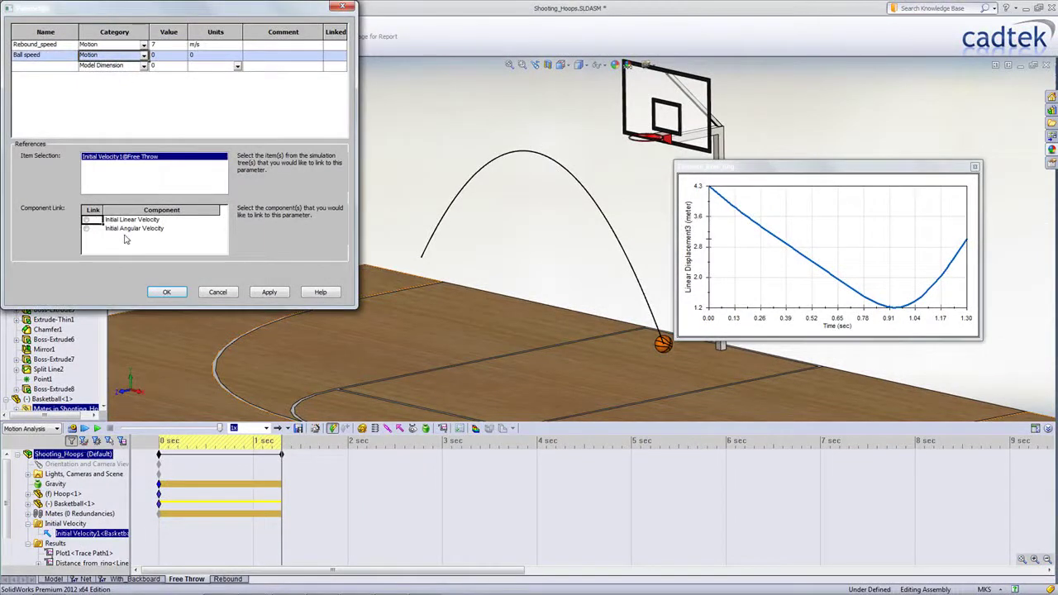
pyautogui.click(166, 291)
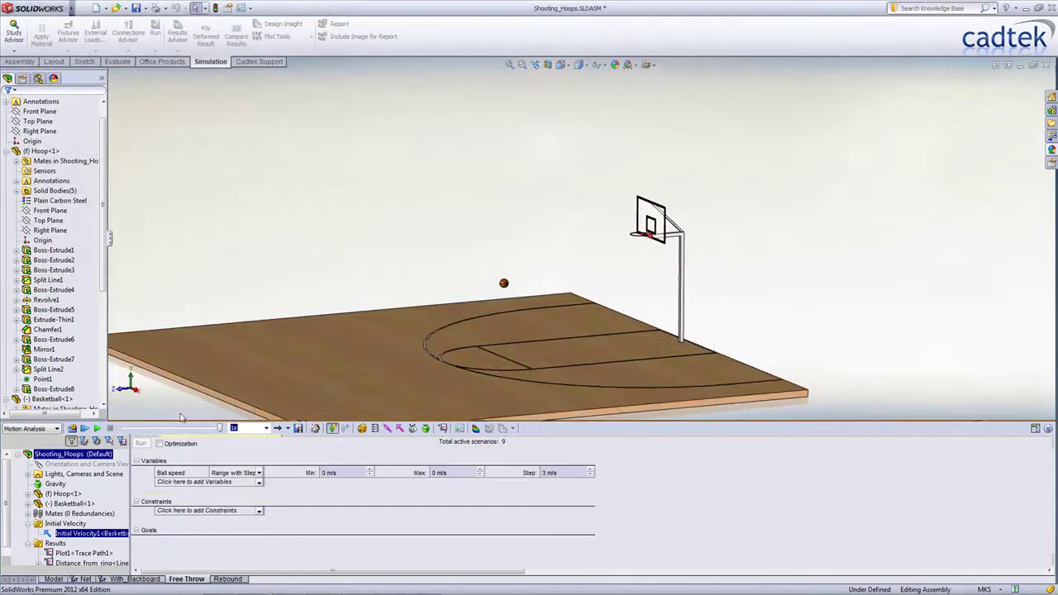
# Step: Set the Ball speed range to 6–8 m/s in 0.25 m/s steps
pyautogui.click(342, 472)
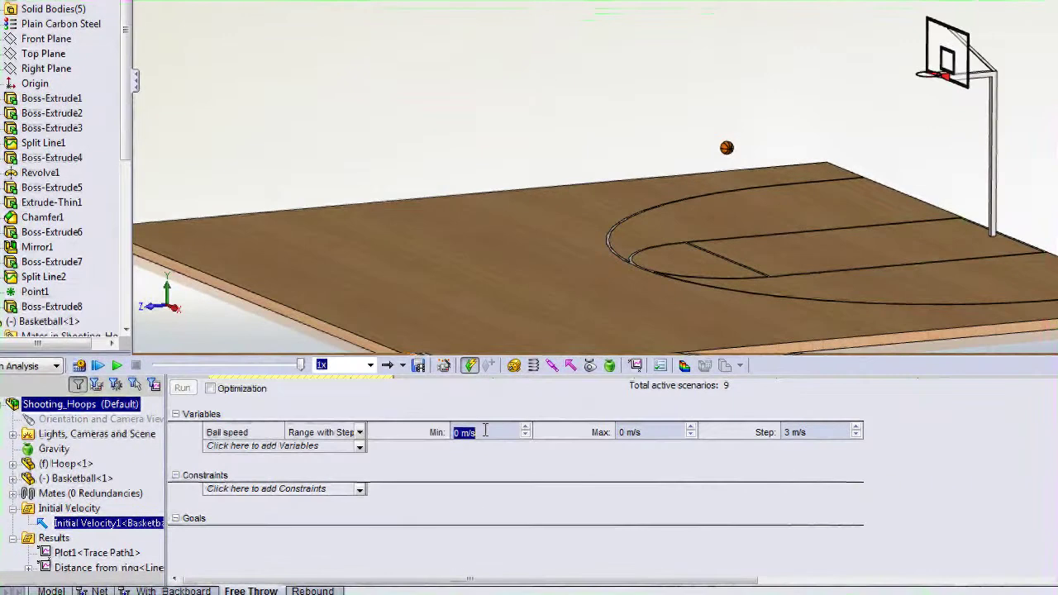
pyautogui.write('6')
pyautogui.press('Tab')
pyautogui.write('9')
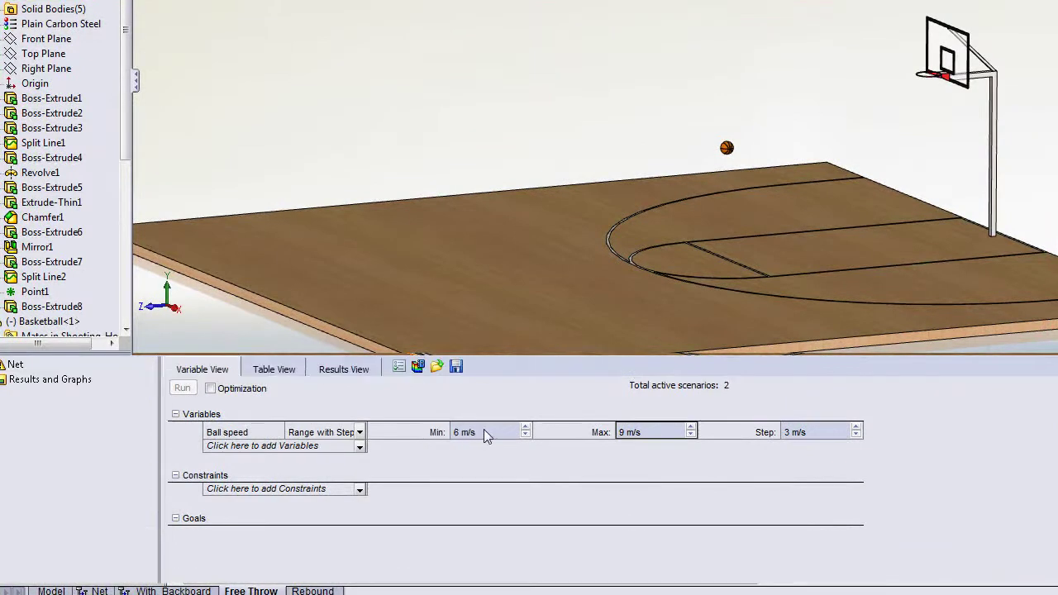
pyautogui.write('8')
pyautogui.press('Tab')
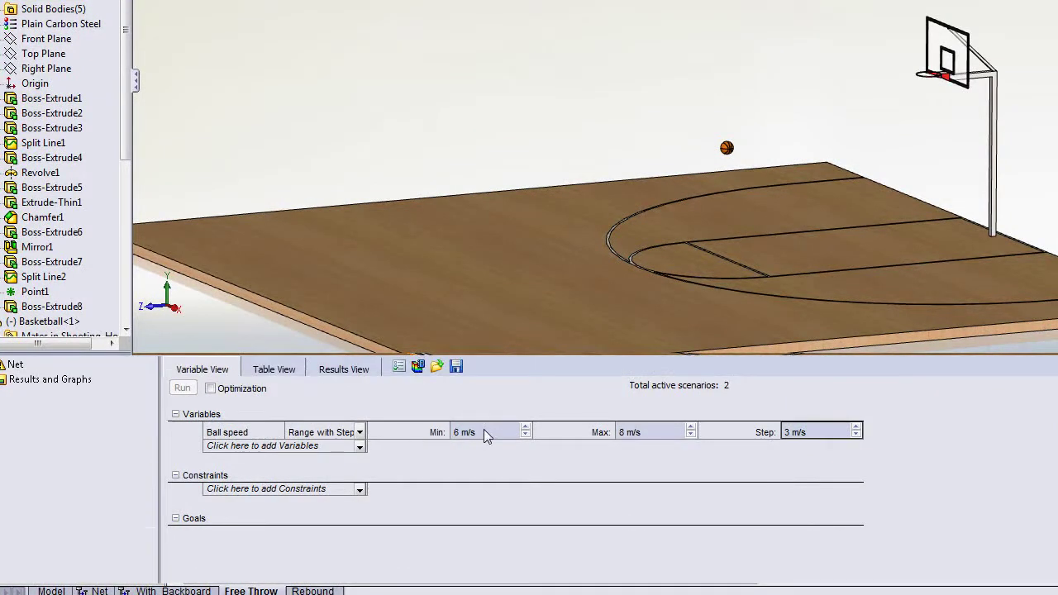
pyautogui.write('0.25')
pyautogui.press('Tab')
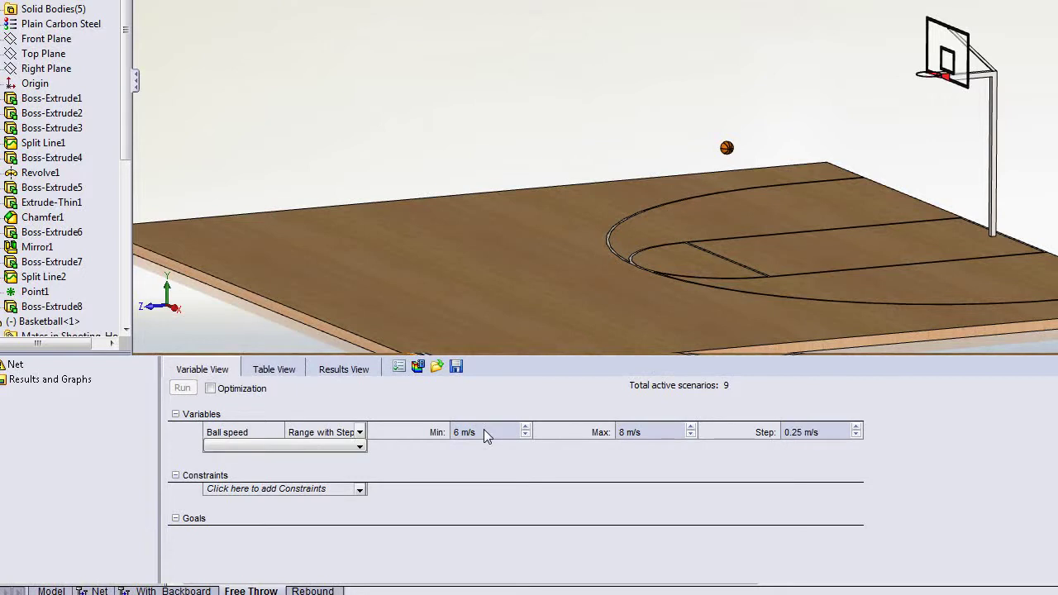
# Step: Constrain Displacement3 to be less than 0.111 and run the design study
pyautogui.click(359, 489)
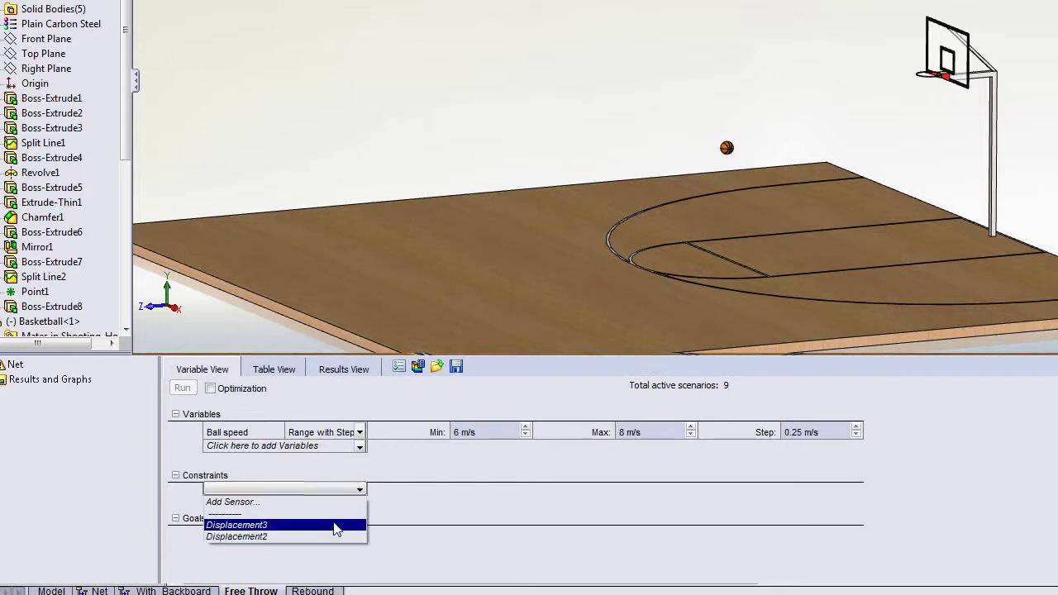
pyautogui.click(335, 526)
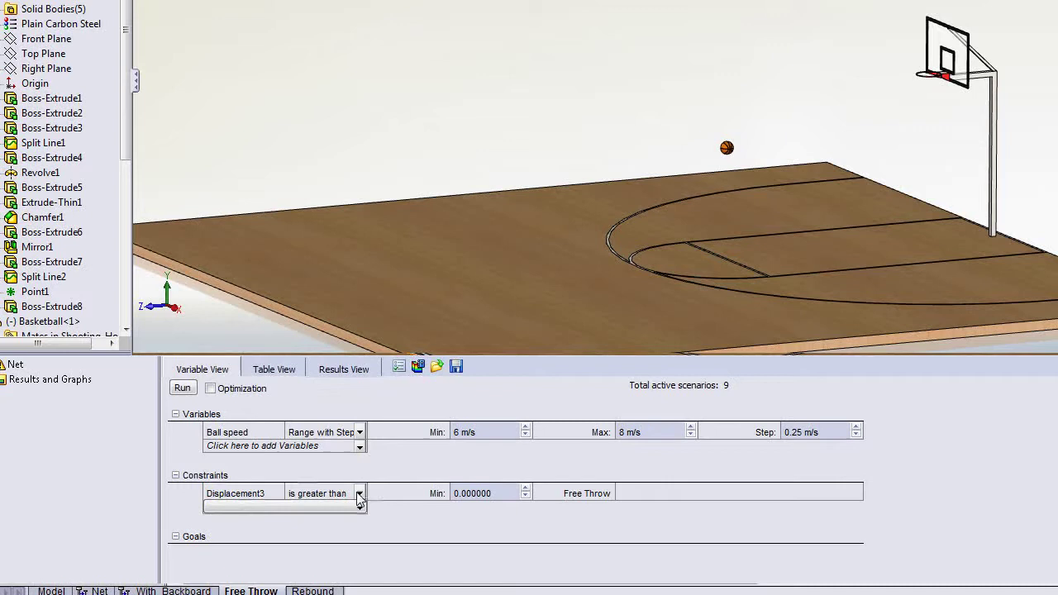
pyautogui.click(359, 493)
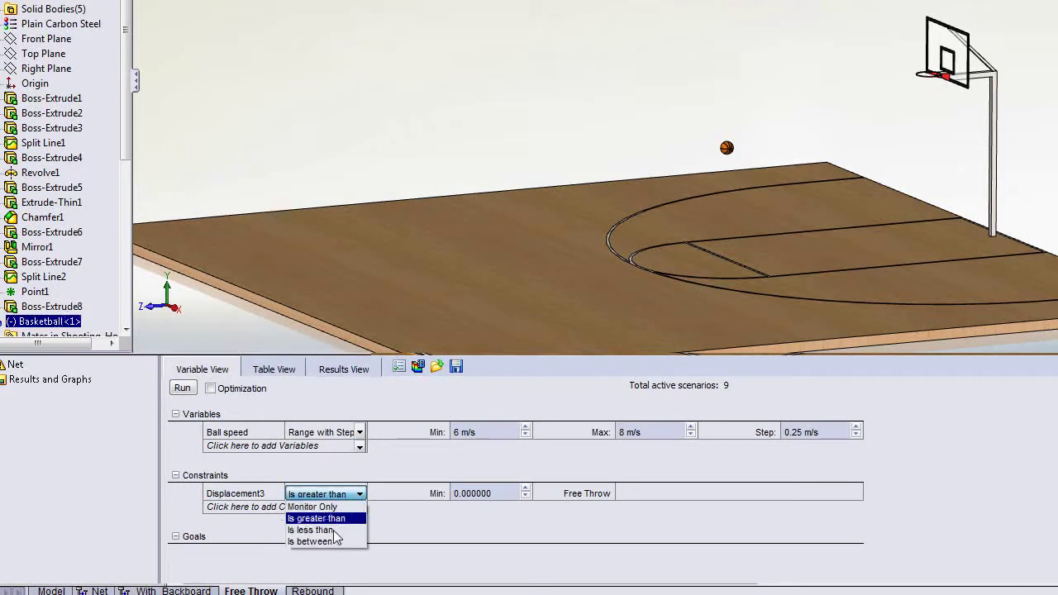
pyautogui.click(334, 530)
pyautogui.click(504, 494)
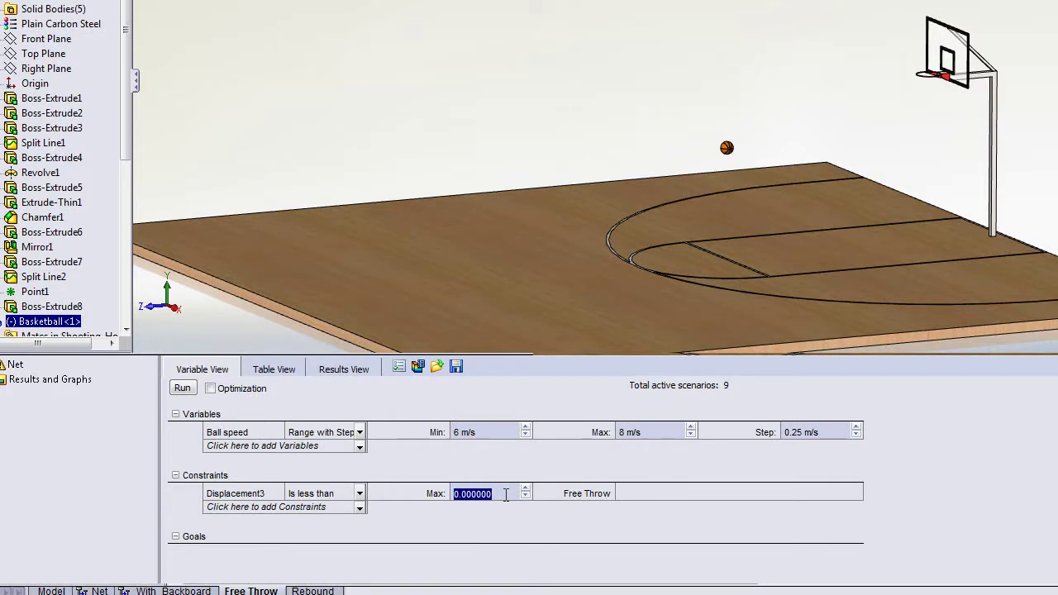
pyautogui.write('.111')
pyautogui.press('Tab')
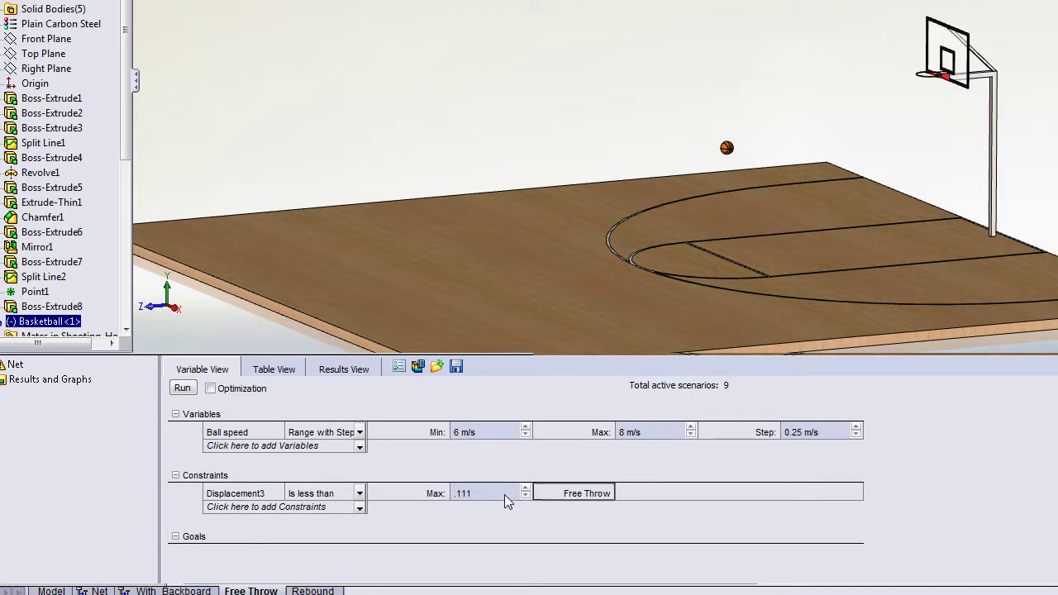
pyautogui.click(181, 388)
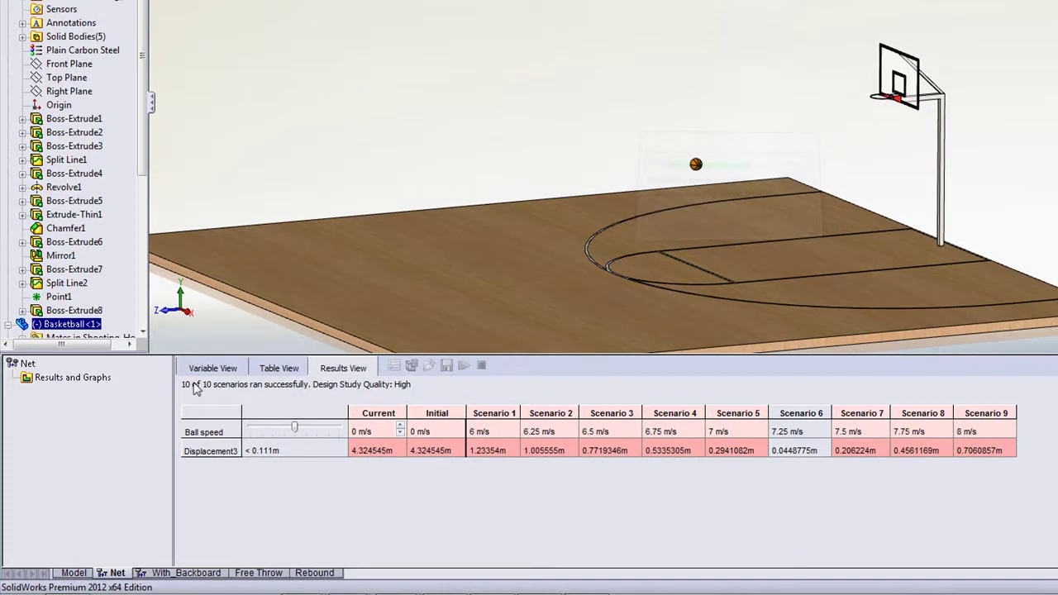
# Step: Load and play Scenarios 3 (6.5 m/s), 5 (7 m/s) and 6 (7.25 m/s), leaving Scenario 6 current
pyautogui.click(593, 414)
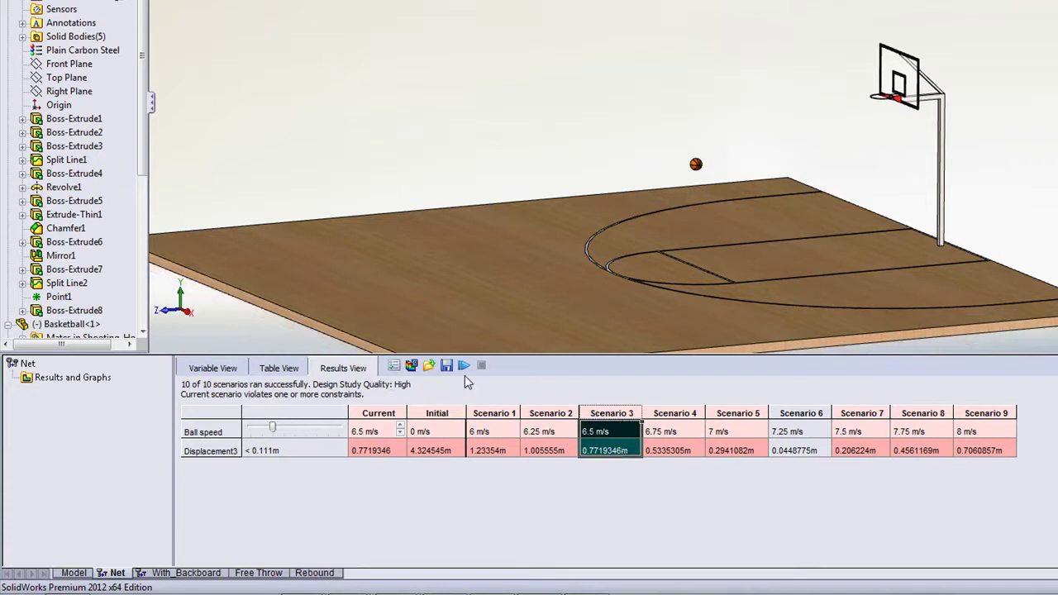
pyautogui.click(464, 366)
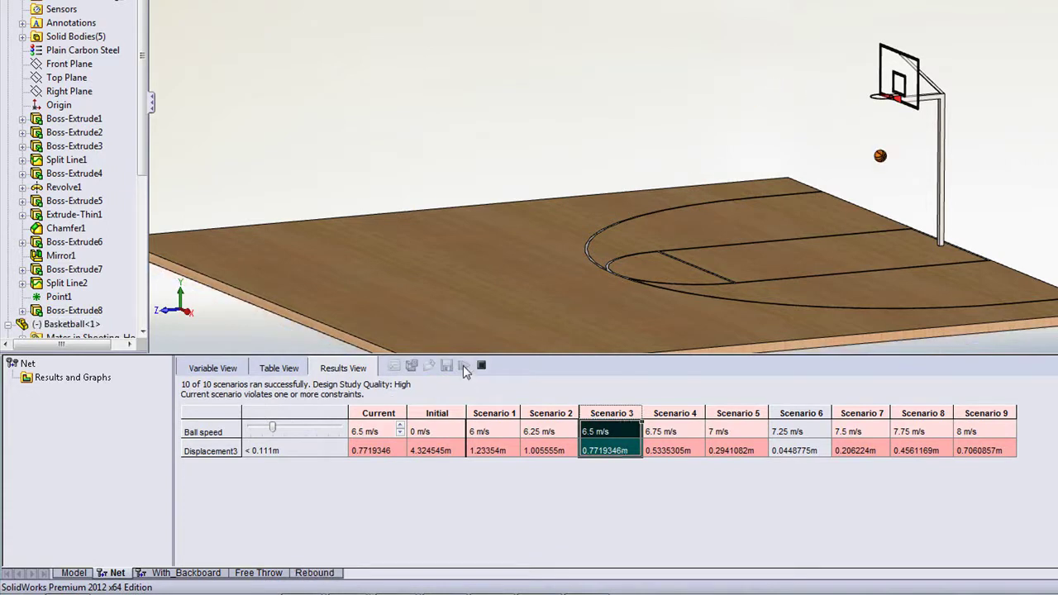
pyautogui.click(733, 414)
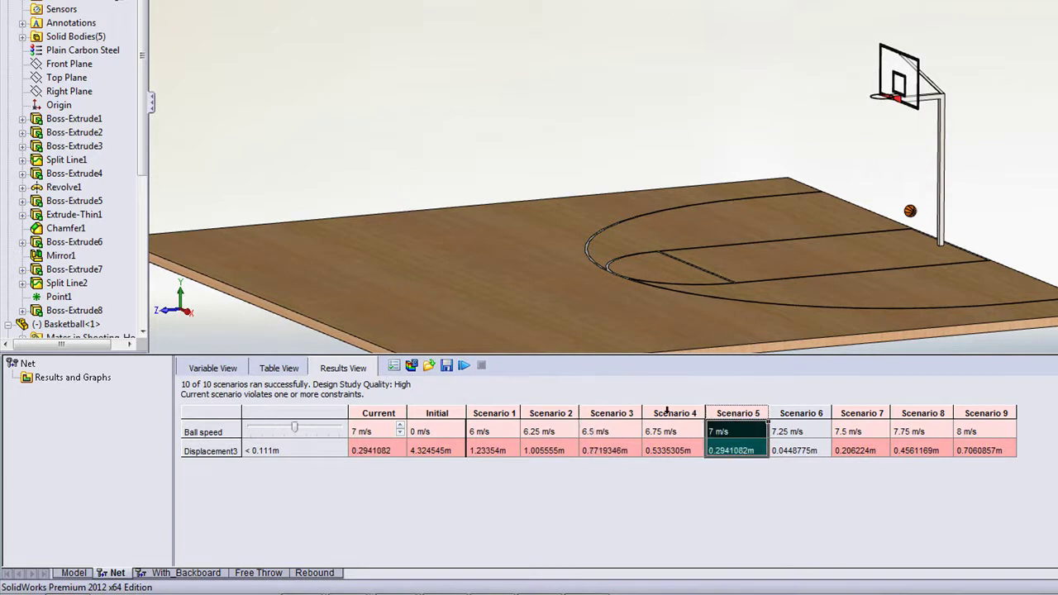
pyautogui.click(464, 366)
pyautogui.click(798, 413)
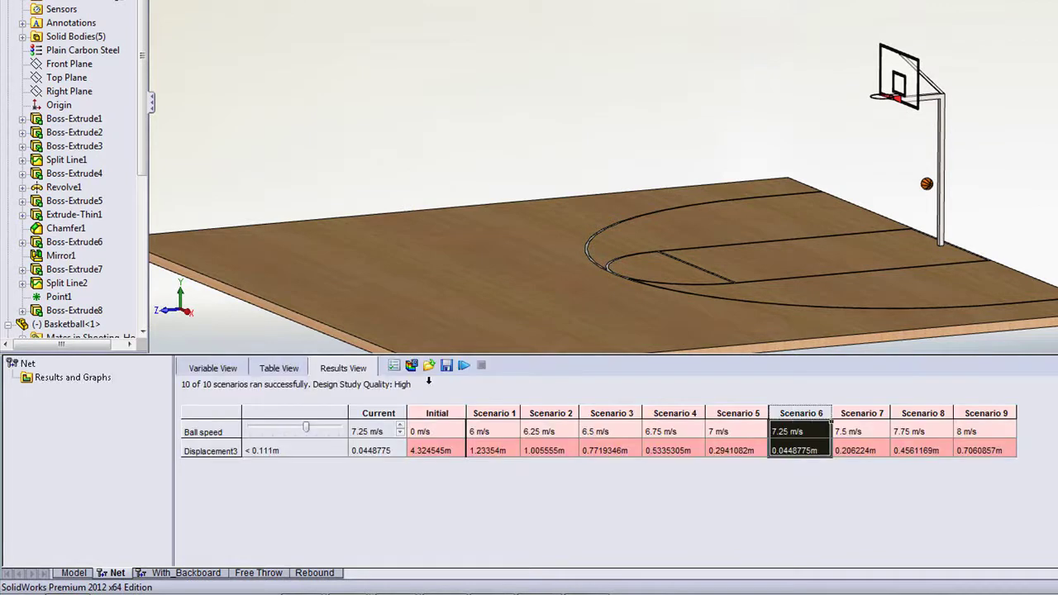
pyautogui.click(466, 367)
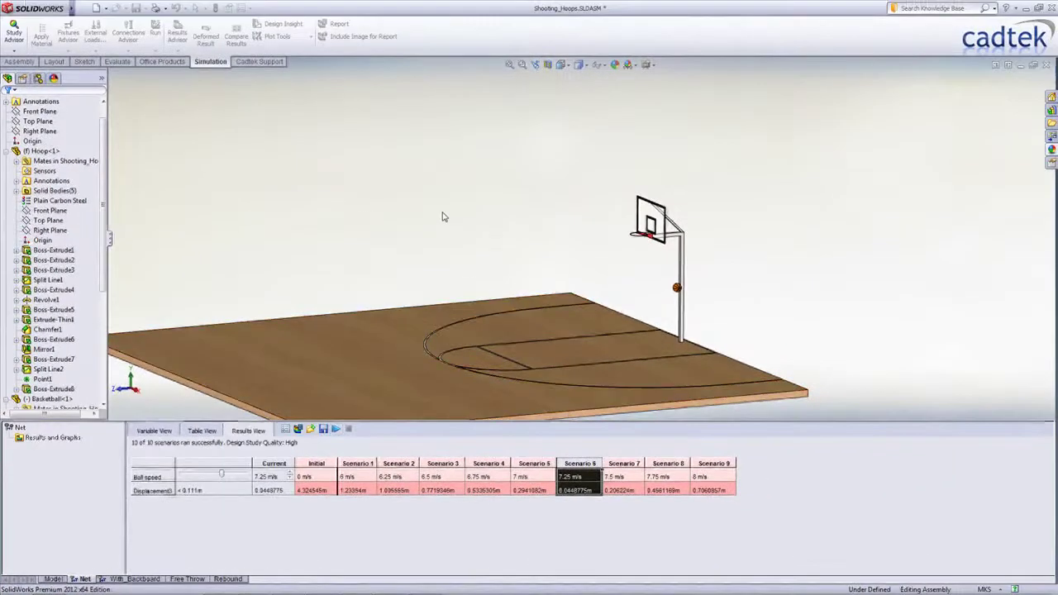
# Step: Replay the shot from the side_close2 view, then switch to the Rebound motion study
pyautogui.press('space')
pyautogui.doubleClick(465, 255)
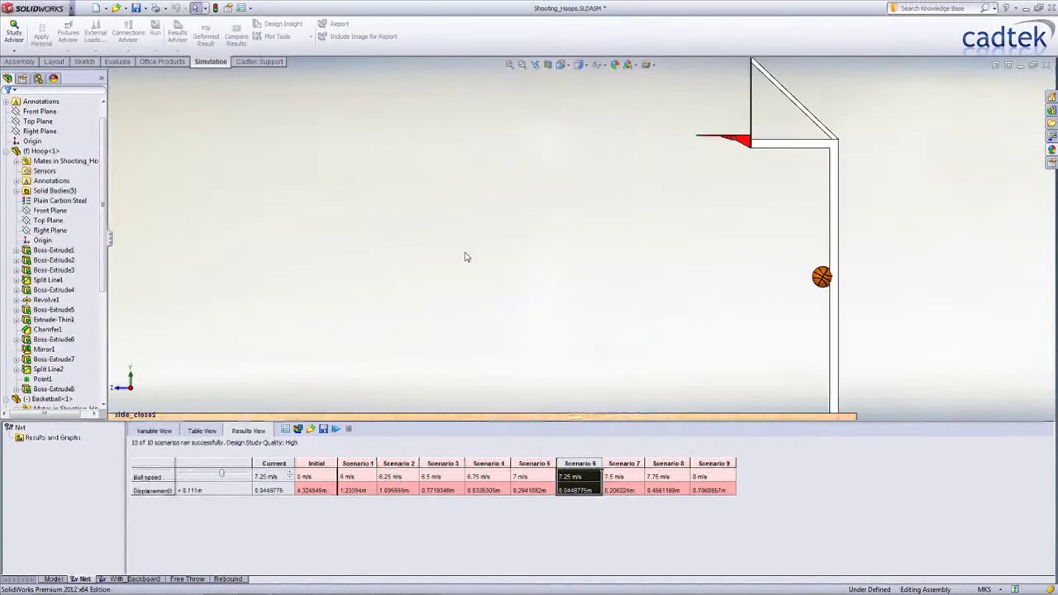
pyautogui.click(335, 430)
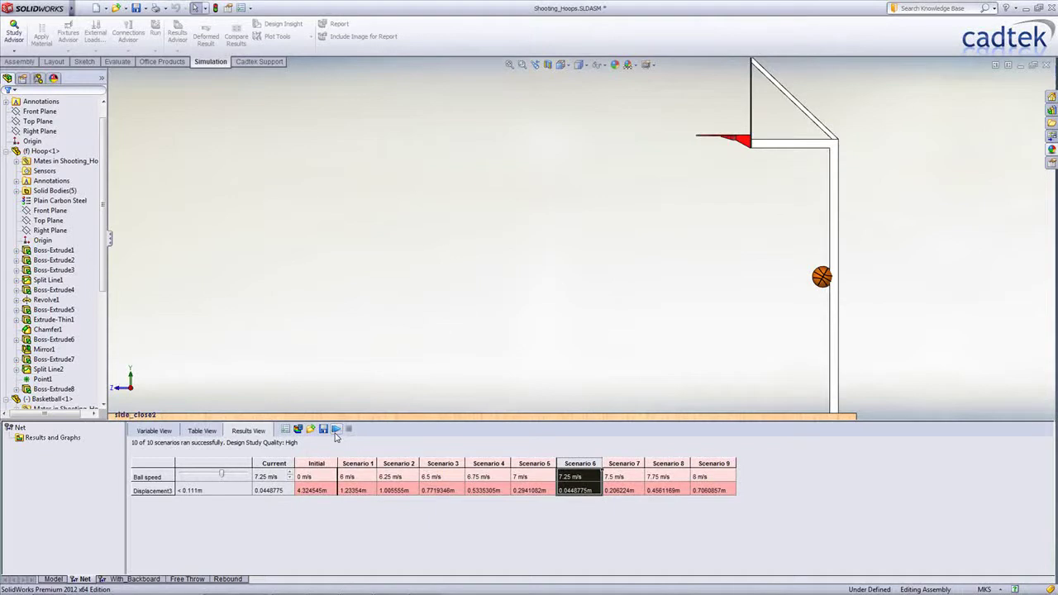
pyautogui.click(228, 578)
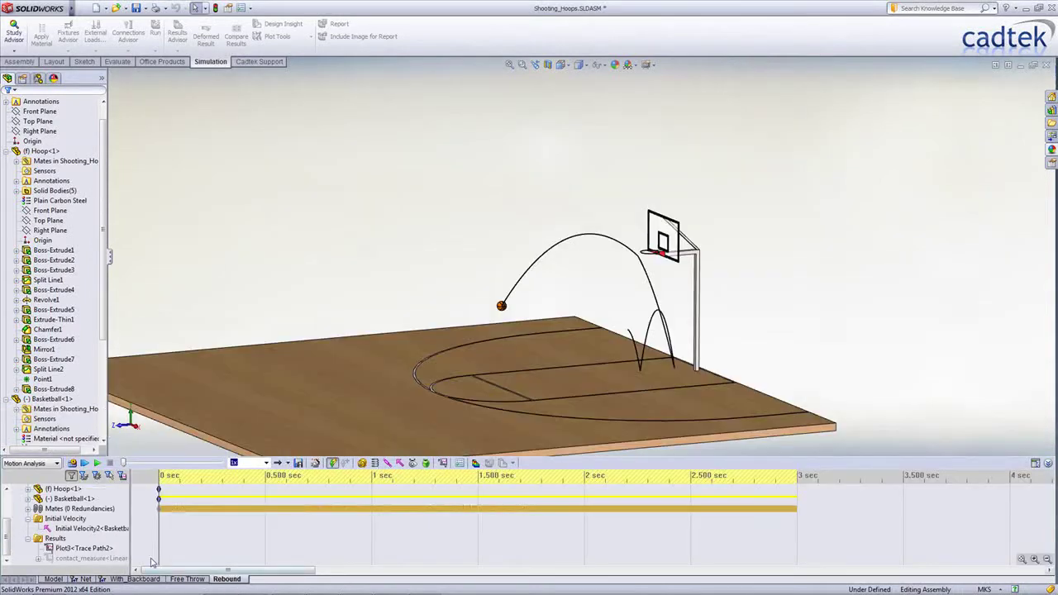
# Step: Play the rebound animation, check its Gravity and contact entries, then bring up the With_Backboard design study
pyautogui.click(83, 464)
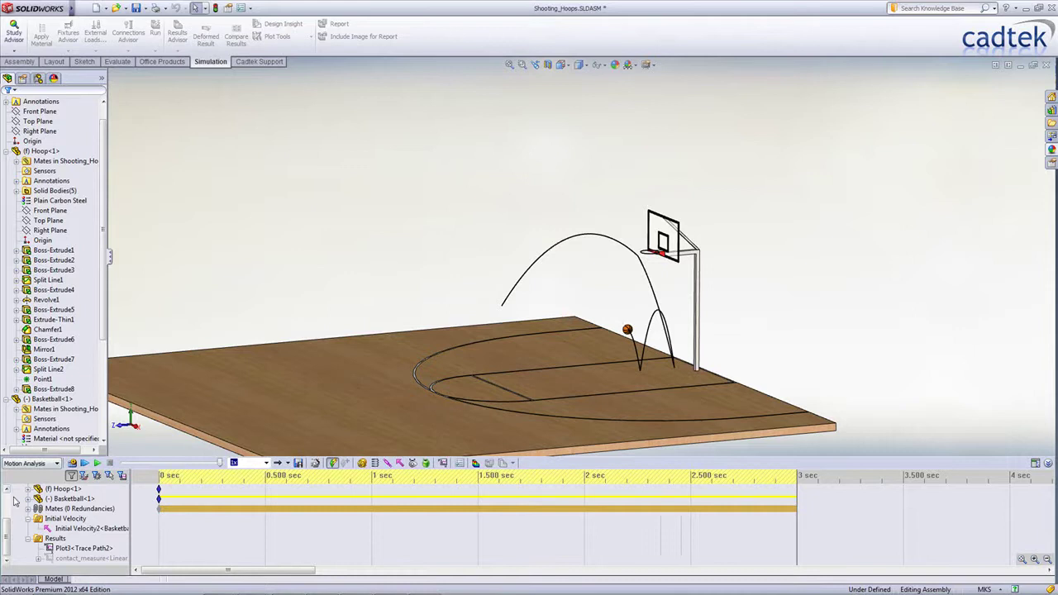
pyautogui.scroll(2, 12, 502)
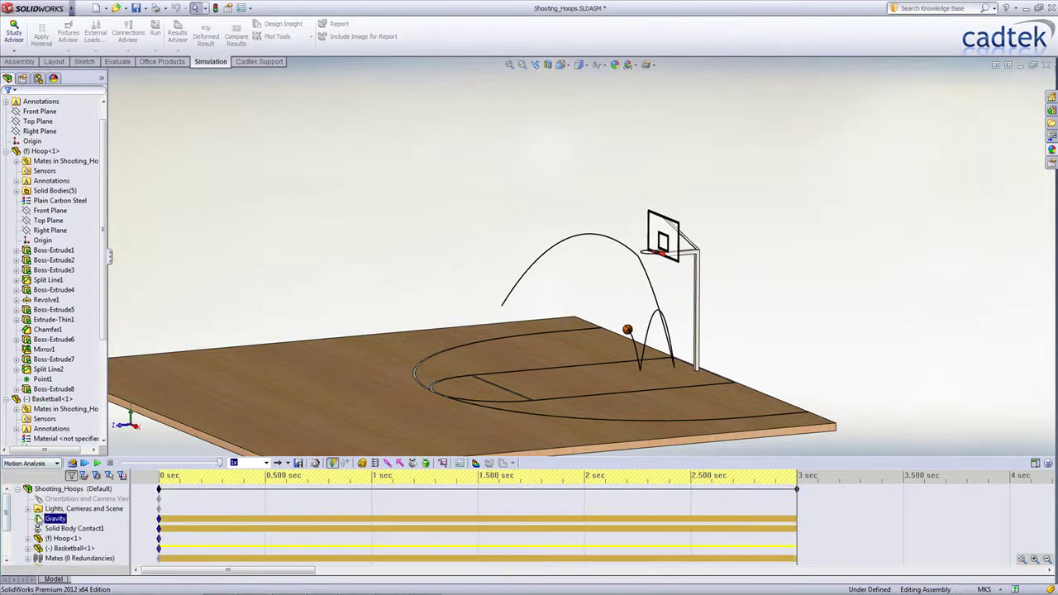
pyautogui.click(42, 529)
pyautogui.scroll(-2, 41, 529)
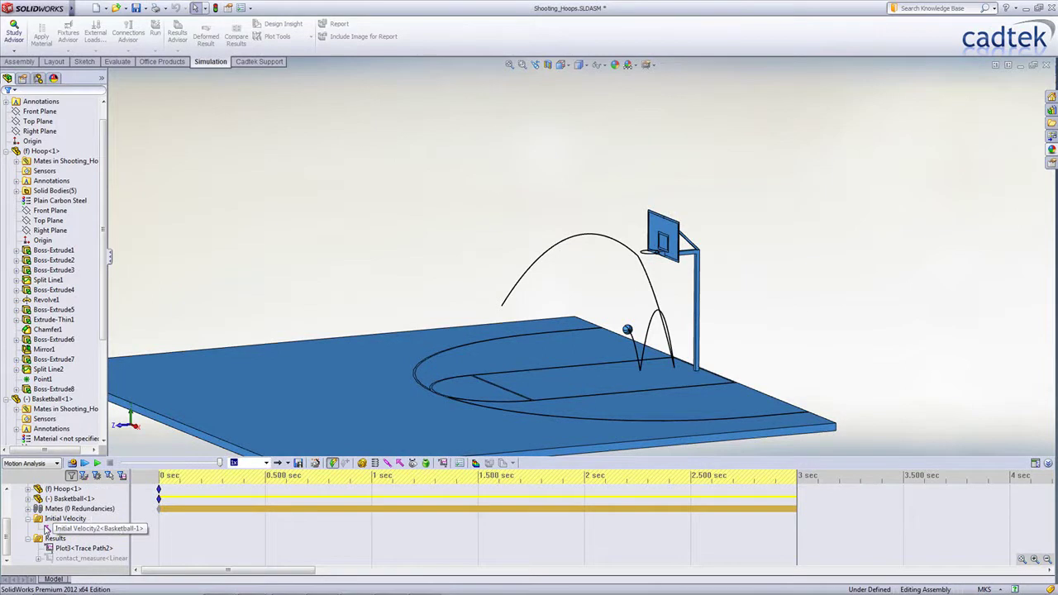
pyautogui.click(132, 579)
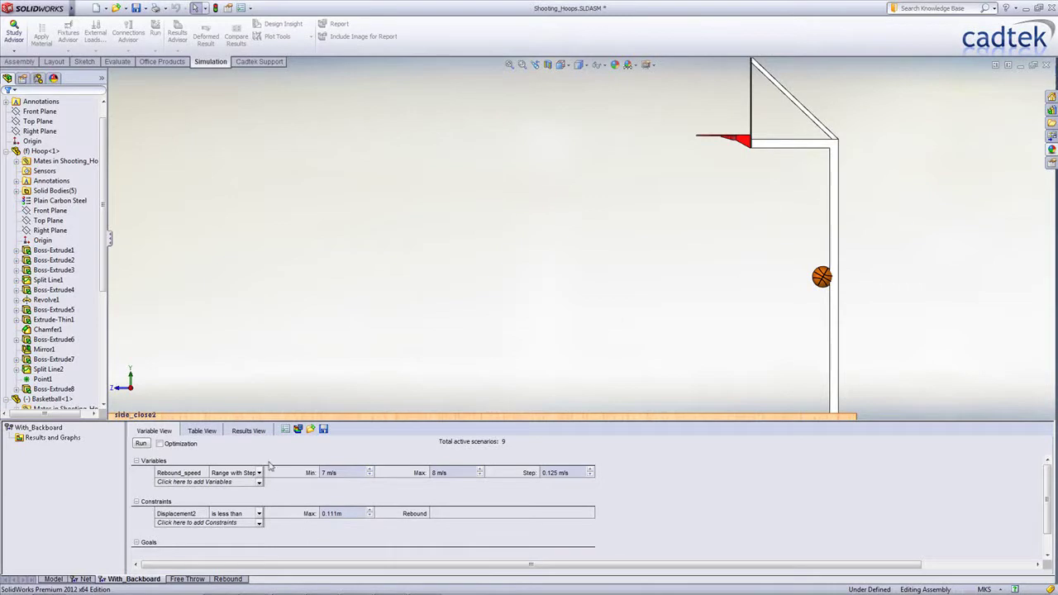
# Step: Show the With_Backboard results table of Rebound_speed scenarios and their Displacement2 values
pyautogui.click(258, 431)
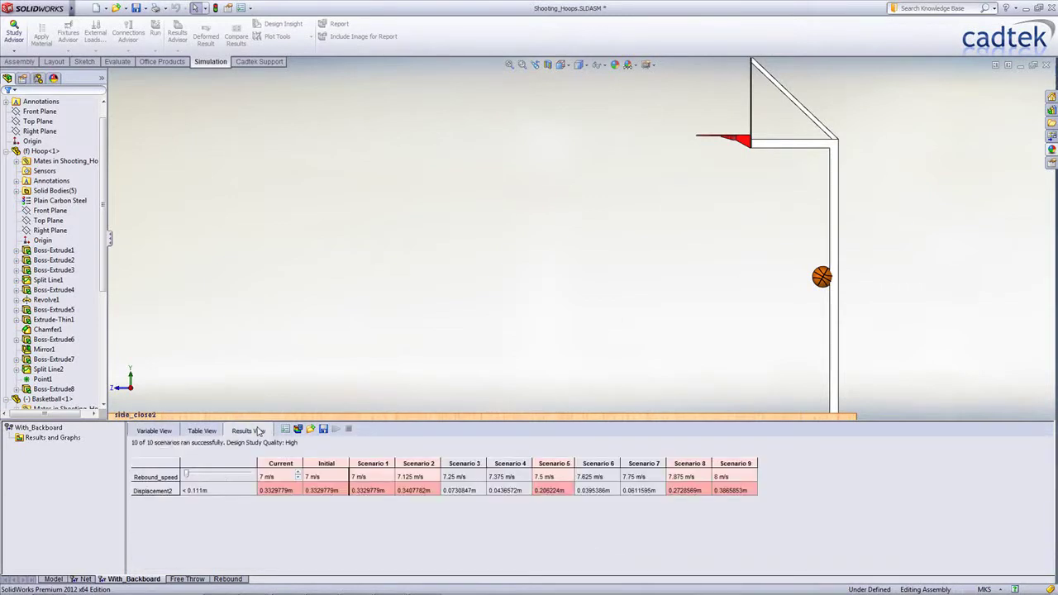
# Step: Make Scenarios 1, 2 and 3 current in turn and play each shot, replaying Scenario 3
pyautogui.click(373, 464)
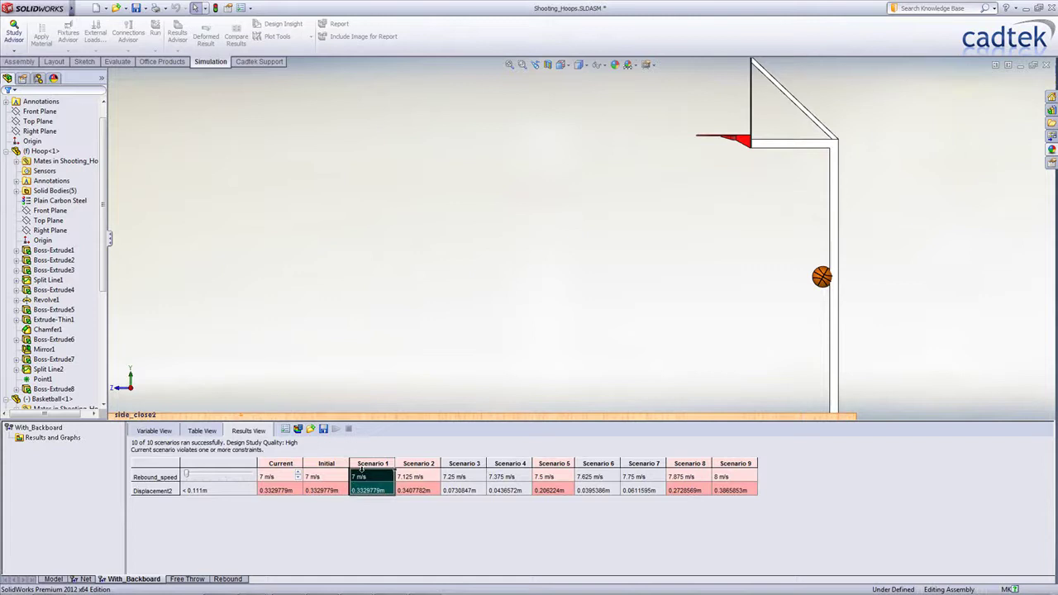
pyautogui.click(336, 430)
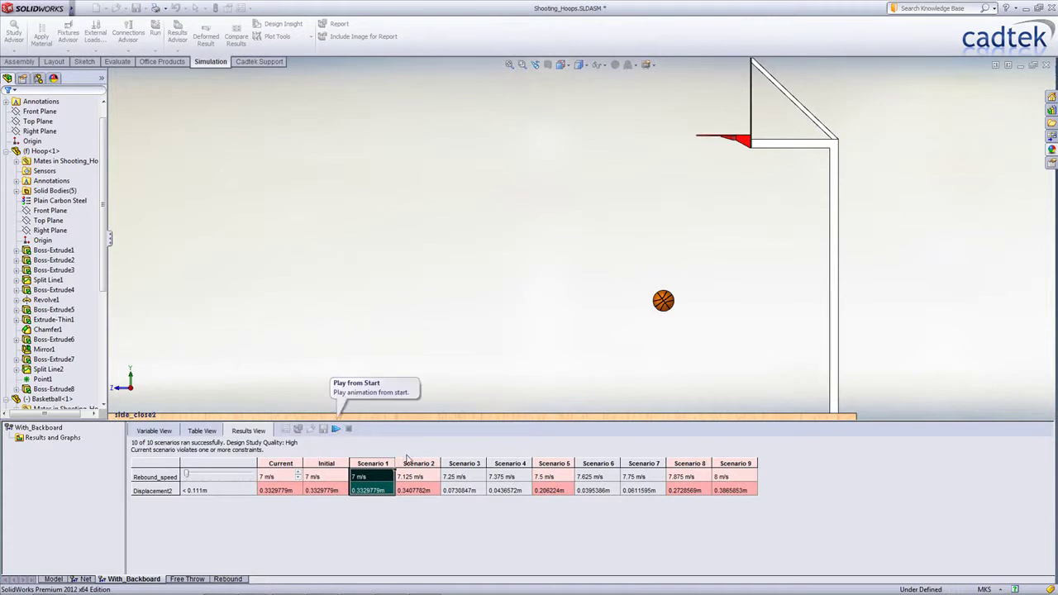
pyautogui.click(407, 460)
pyautogui.click(335, 429)
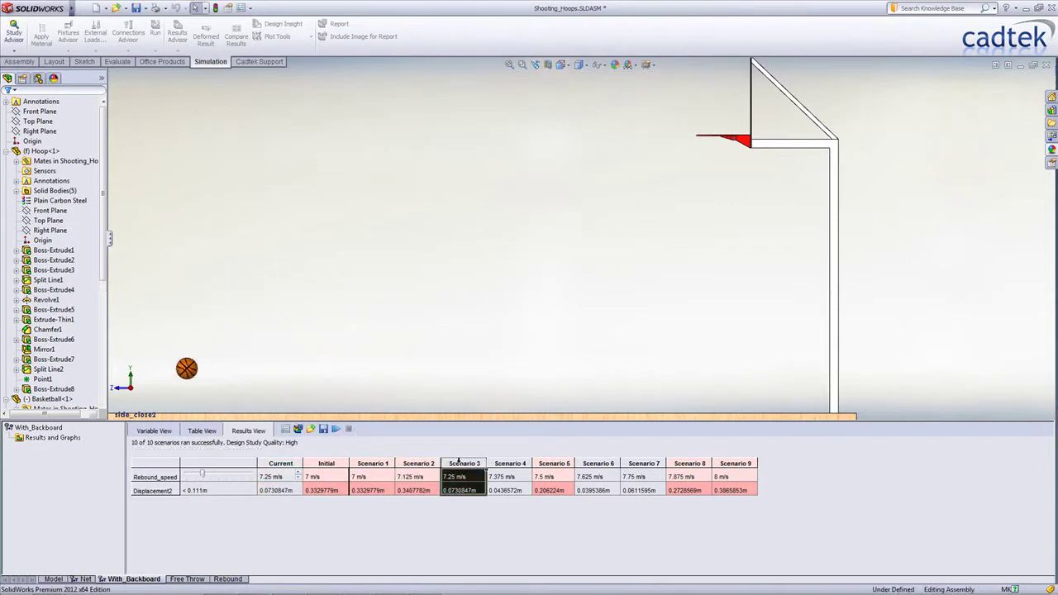
pyautogui.click(337, 429)
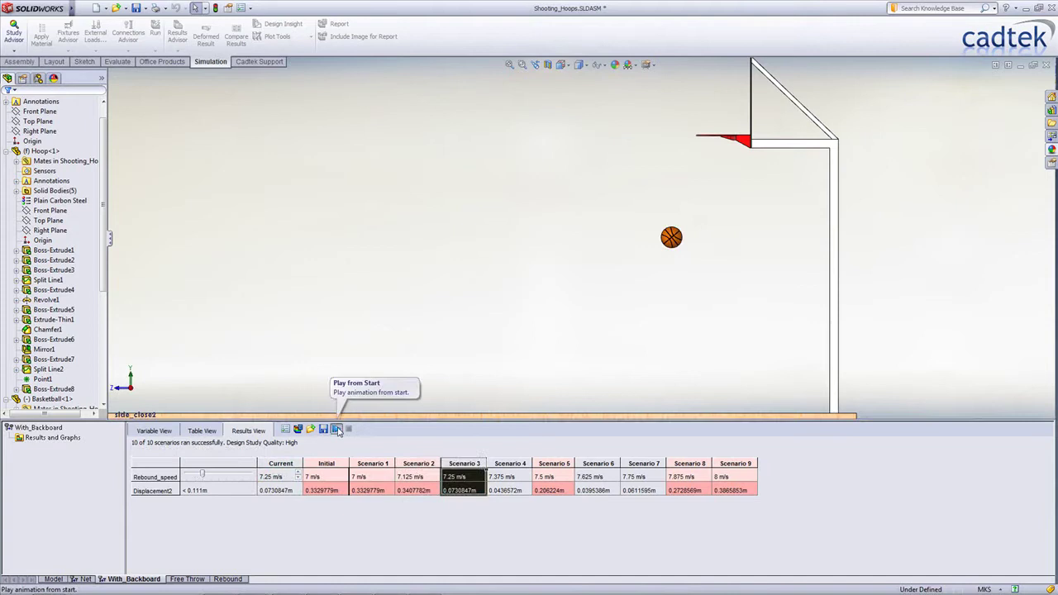
pyautogui.click(336, 430)
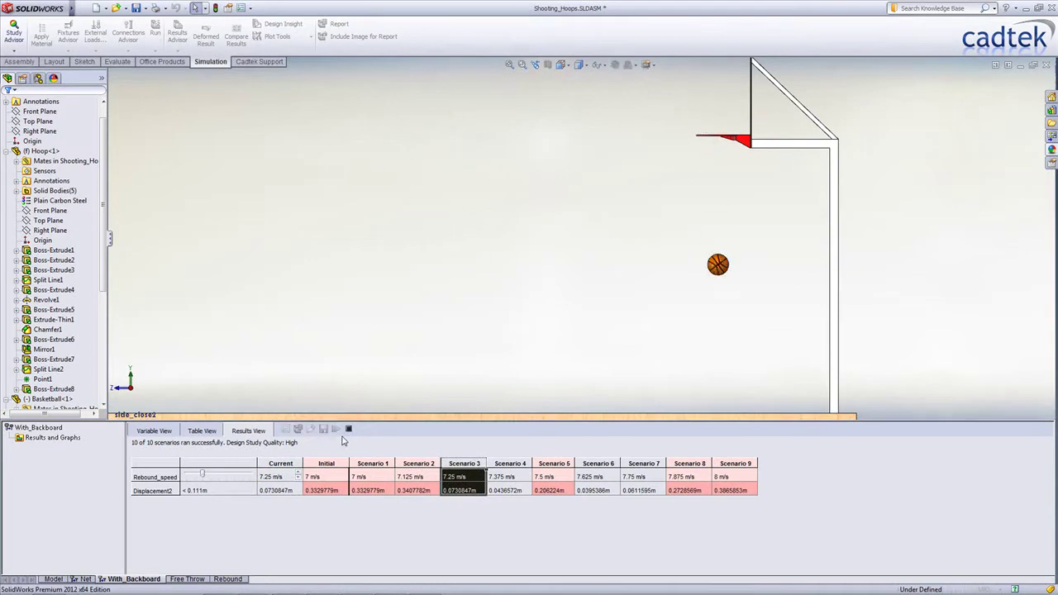
# Step: Make Scenarios 4–7 (7.375 to 7.75 m/s) current in turn and play each shot
pyautogui.click(509, 463)
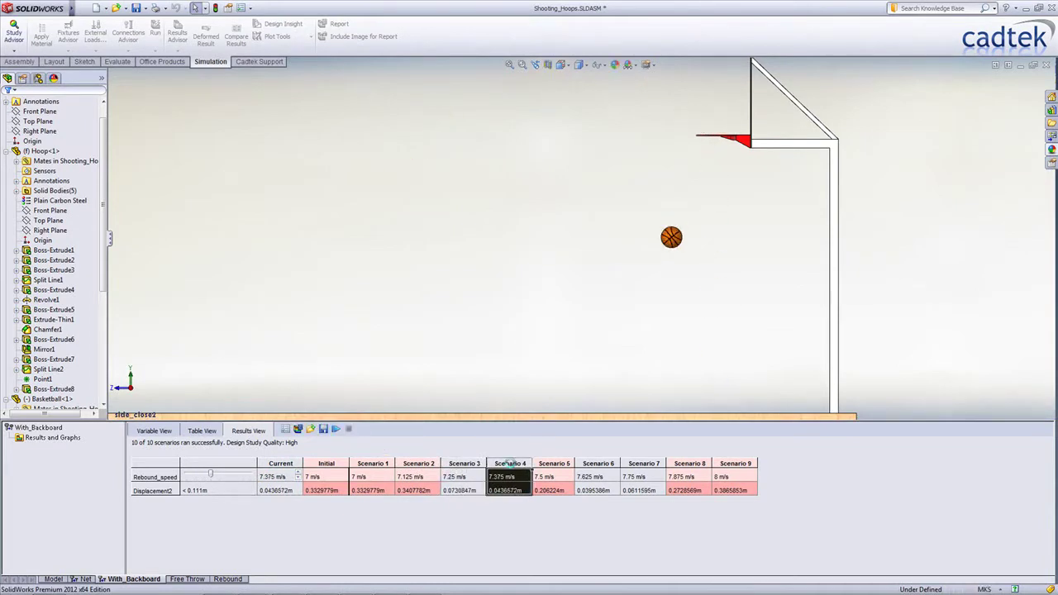
pyautogui.click(336, 430)
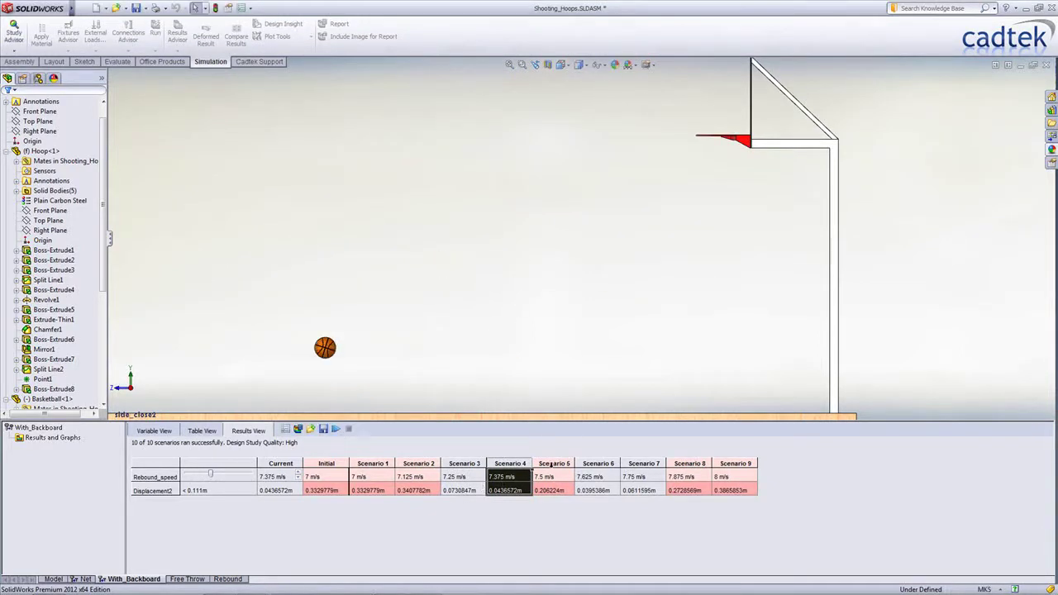
pyautogui.click(552, 464)
pyautogui.click(335, 430)
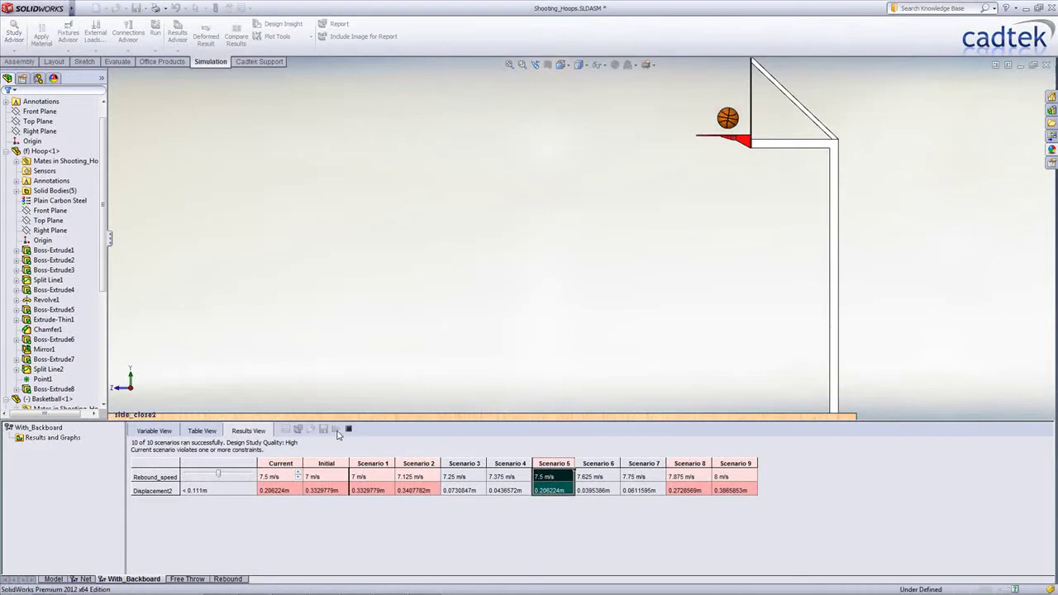
pyautogui.click(598, 464)
pyautogui.click(335, 429)
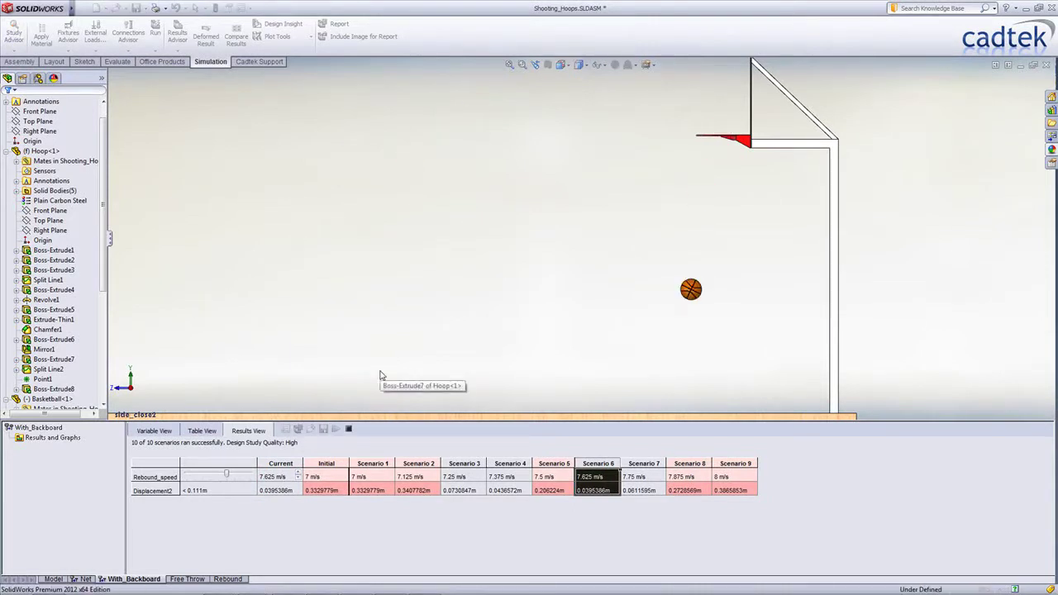
pyautogui.click(643, 476)
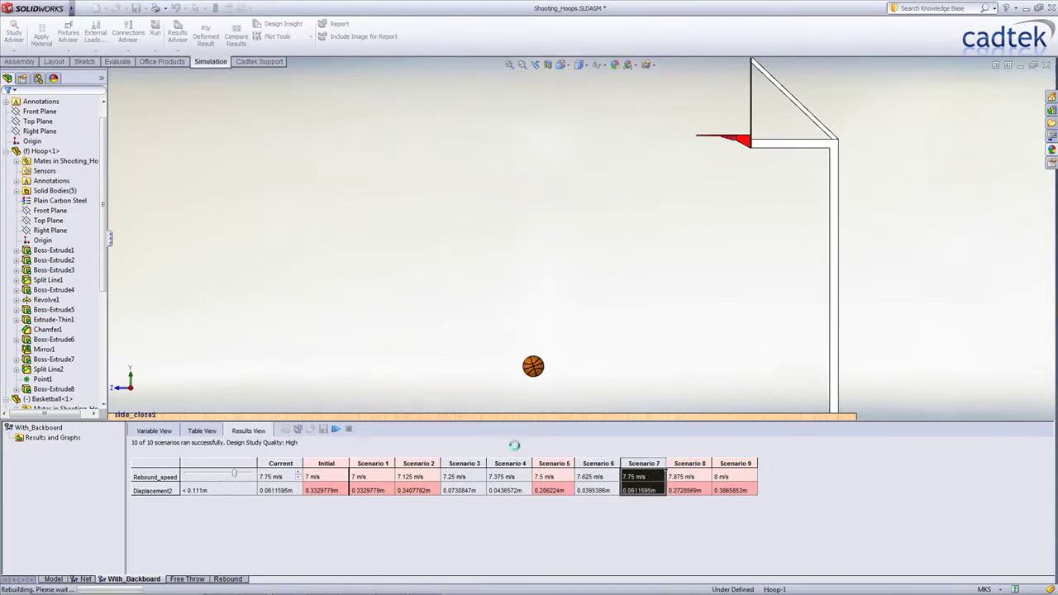
pyautogui.click(336, 429)
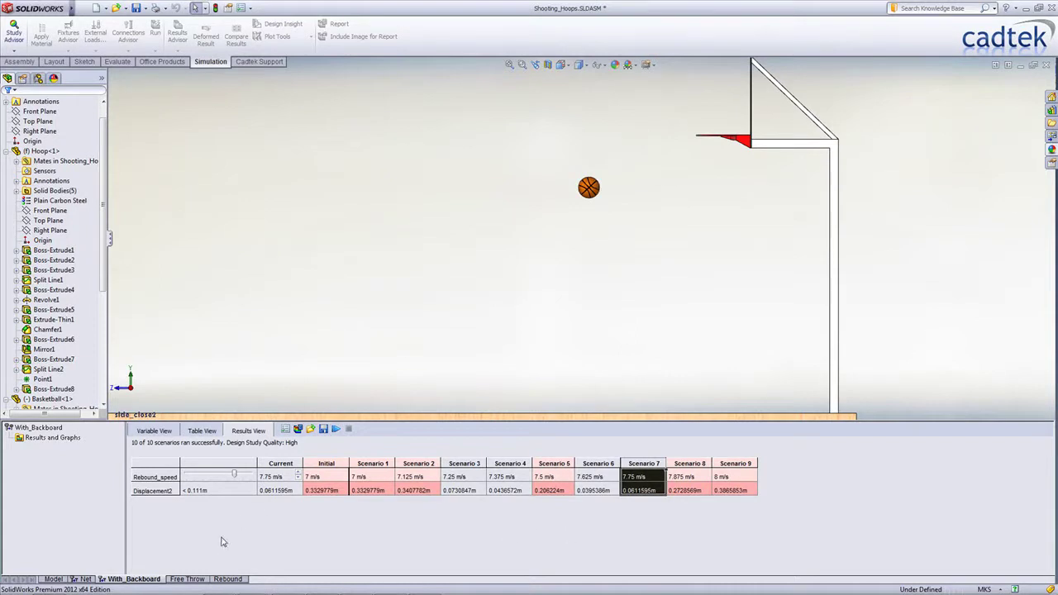
# Step: Replay Scenario 7's bank shot in the Rebound motion study
pyautogui.click(232, 579)
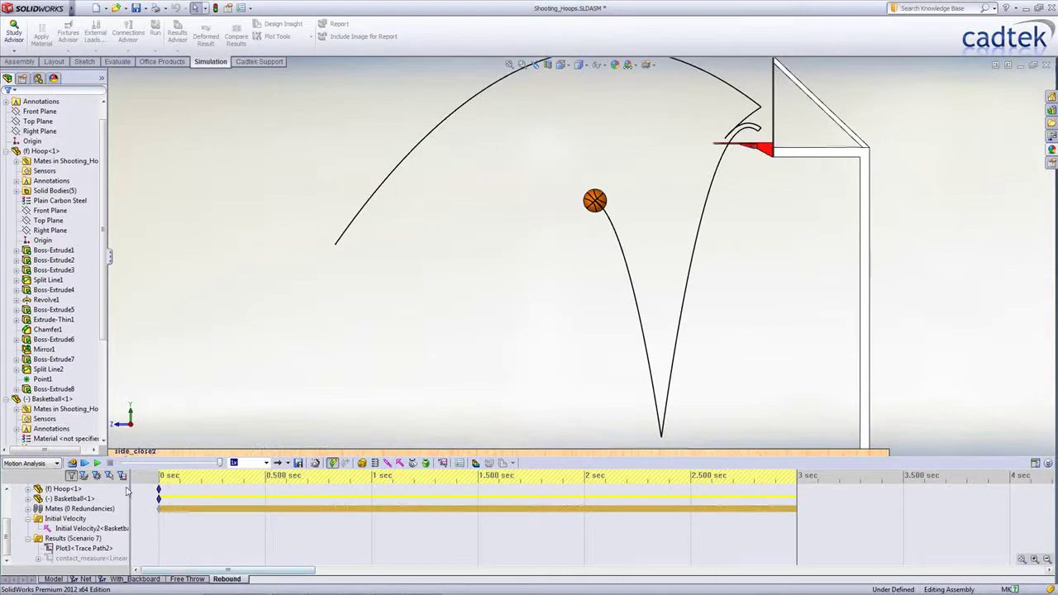
pyautogui.click(97, 462)
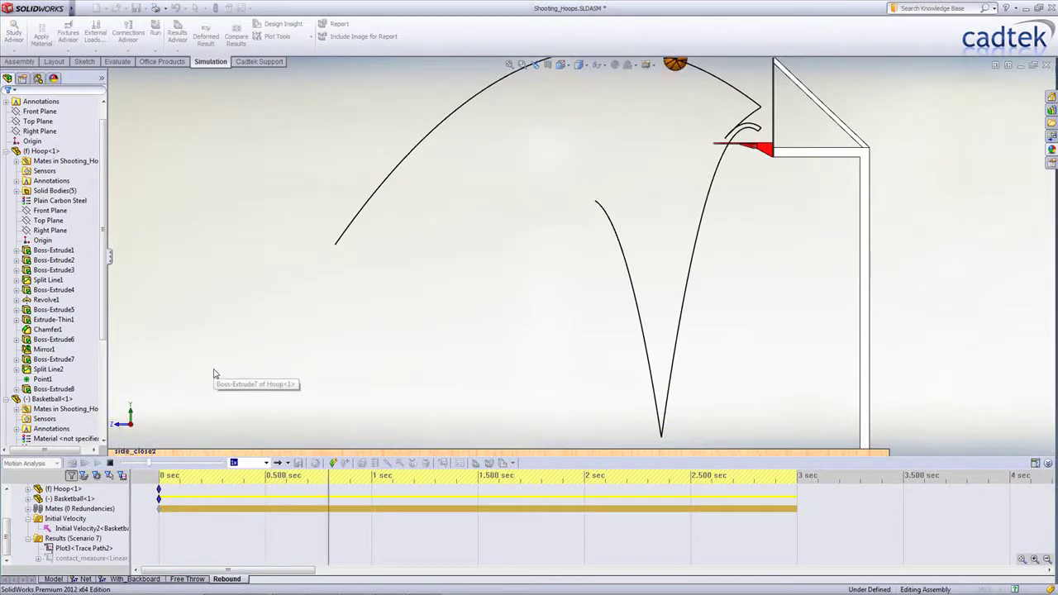